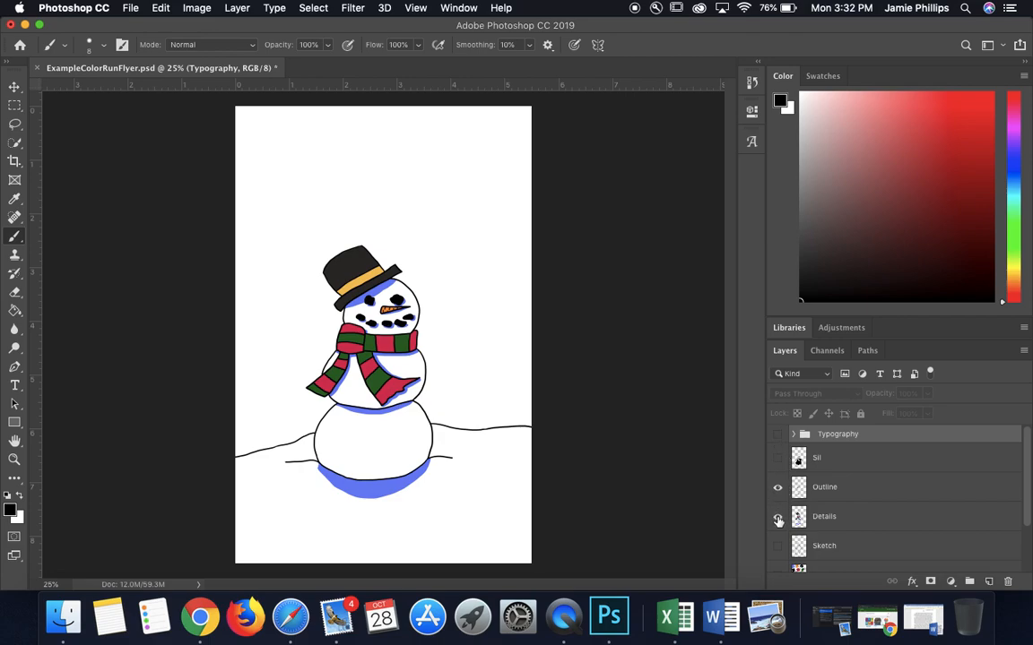
Step: Hide the Details and Outline layers and show the Reference group with the snowman pictures
click(777, 518)
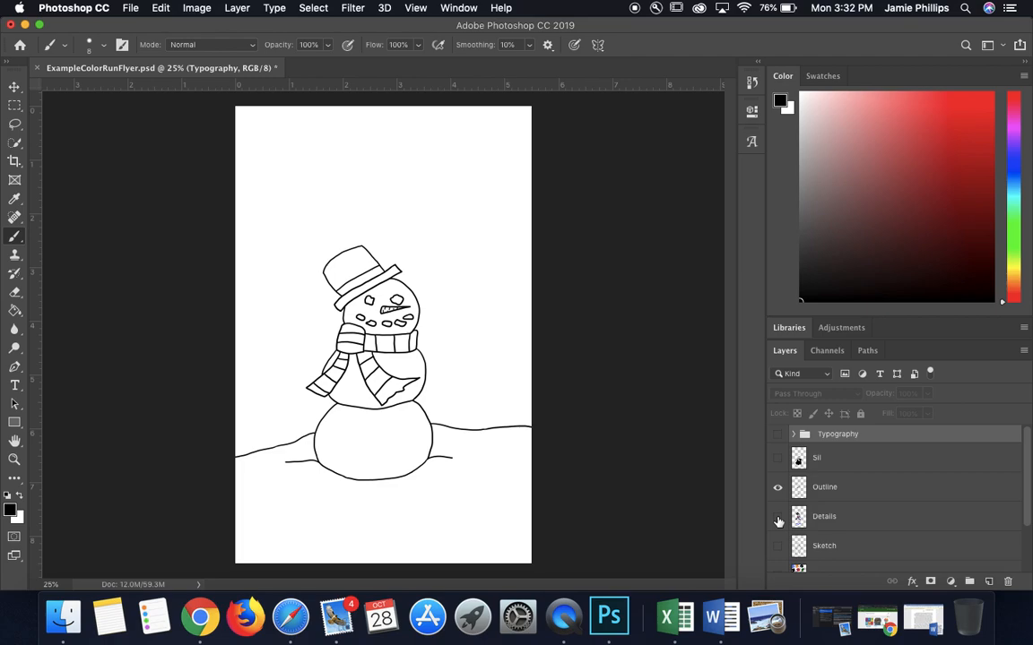
scroll(778, 522, down, 3)
scroll(778, 511, up, 3)
click(777, 489)
scroll(777, 492, down, 3)
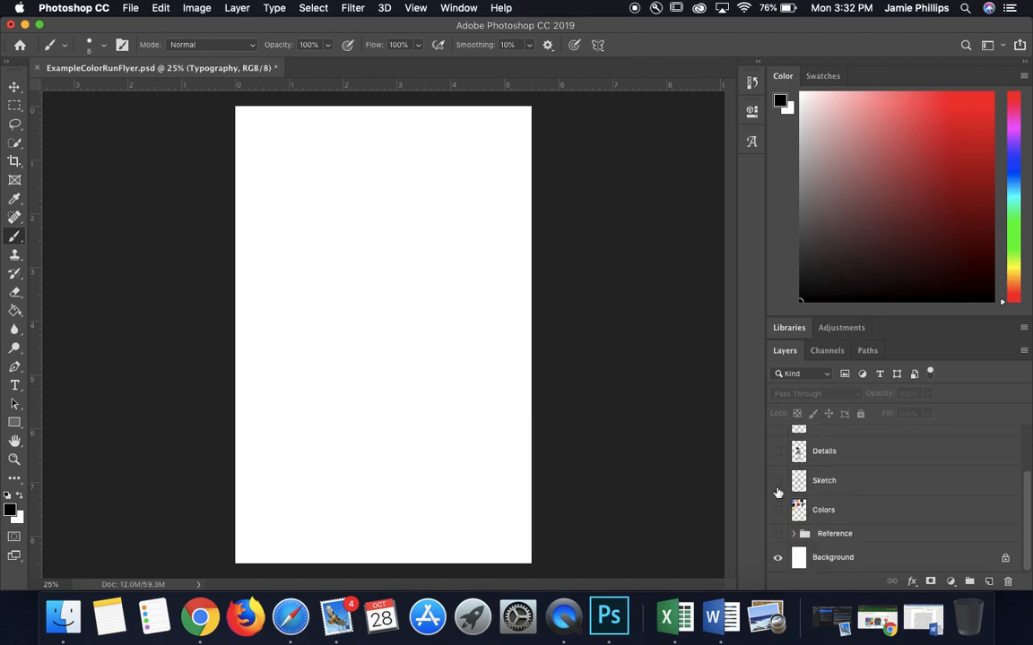
click(778, 535)
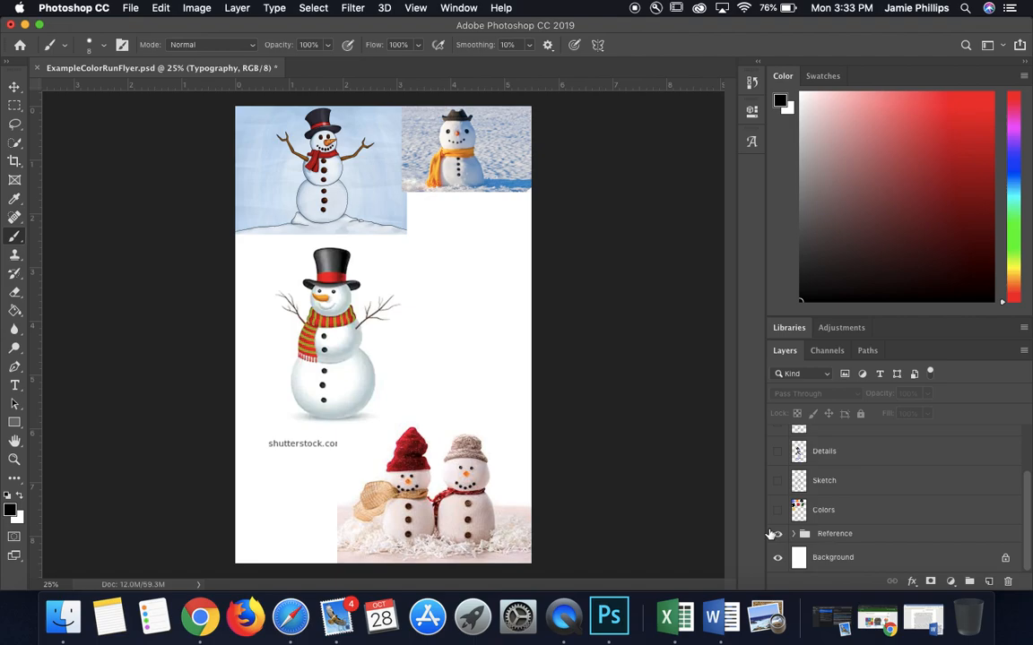
Step: Switch to Chrome, open the Digital Interactive Media Period 3/7 course in the editor and display the 2nd Six weeks period
click(877, 618)
scroll(368, 410, down, 5)
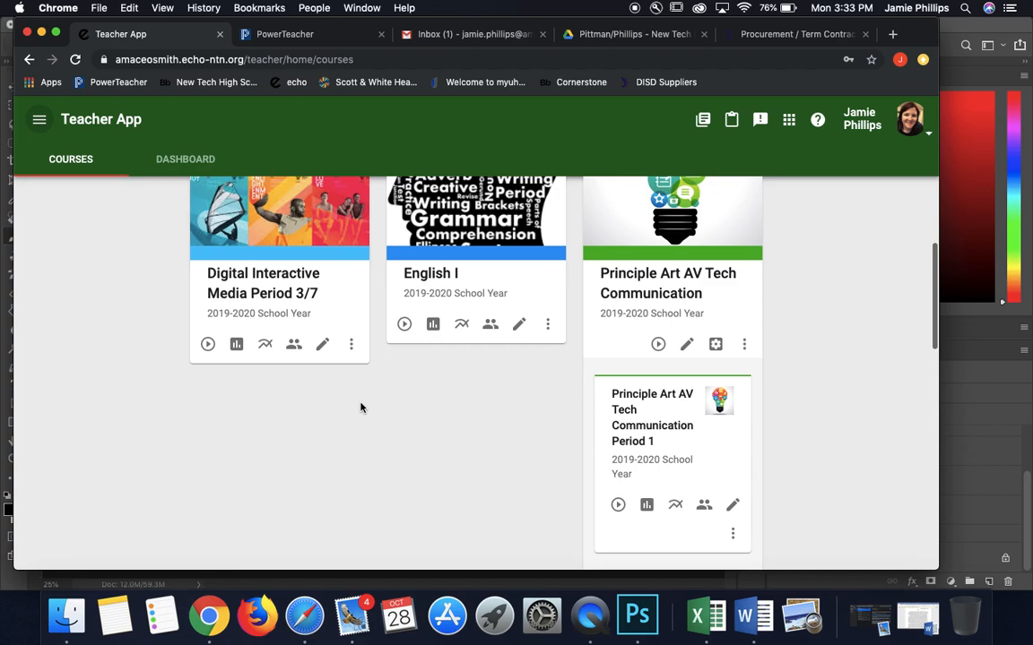
click(323, 347)
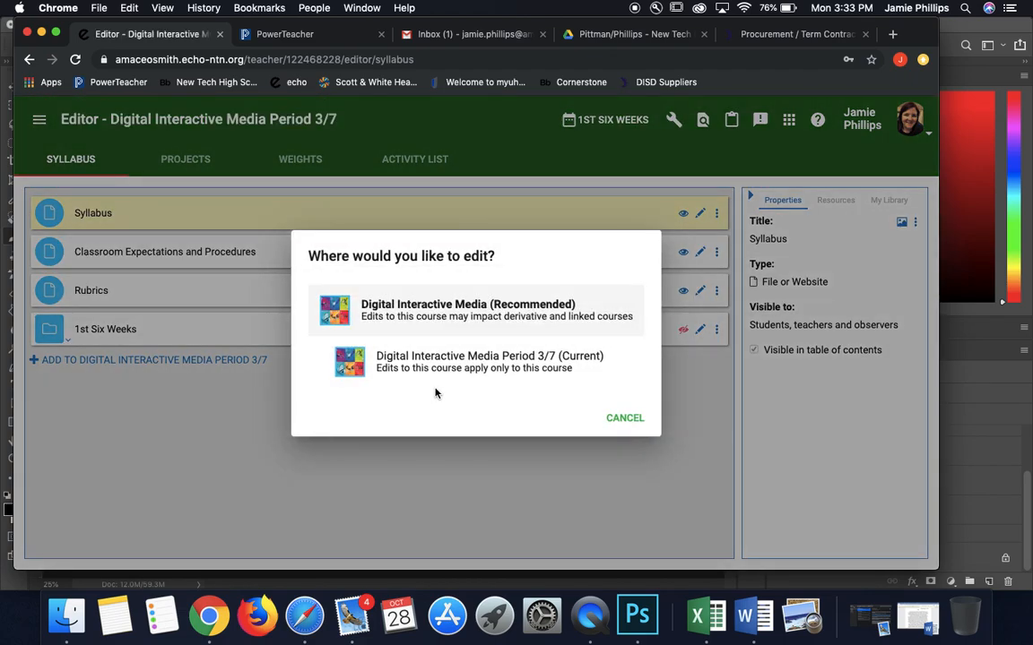
click(635, 419)
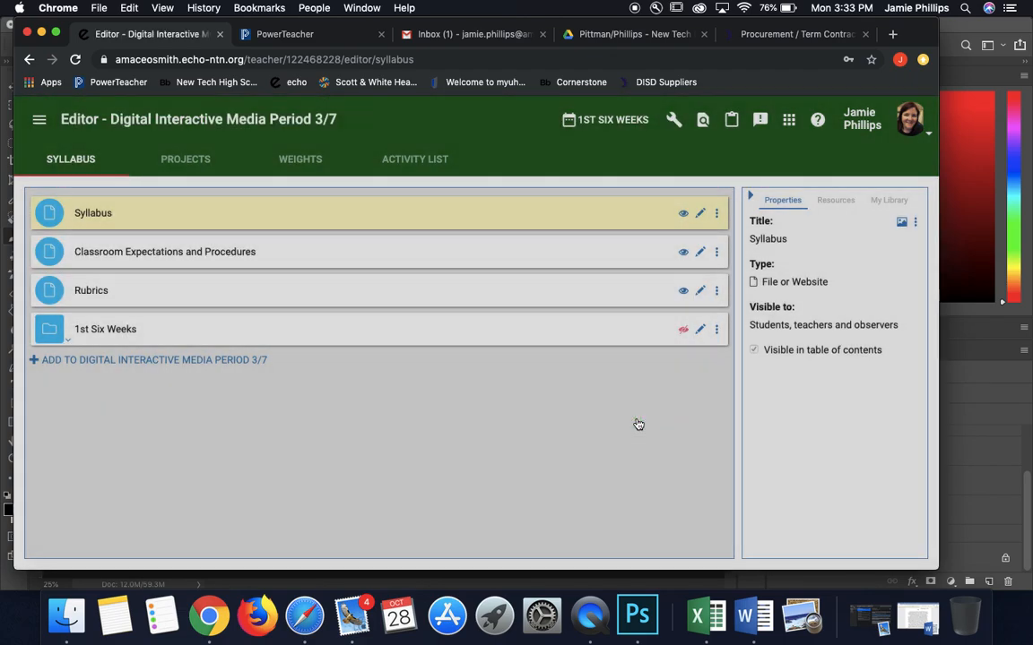
click(597, 126)
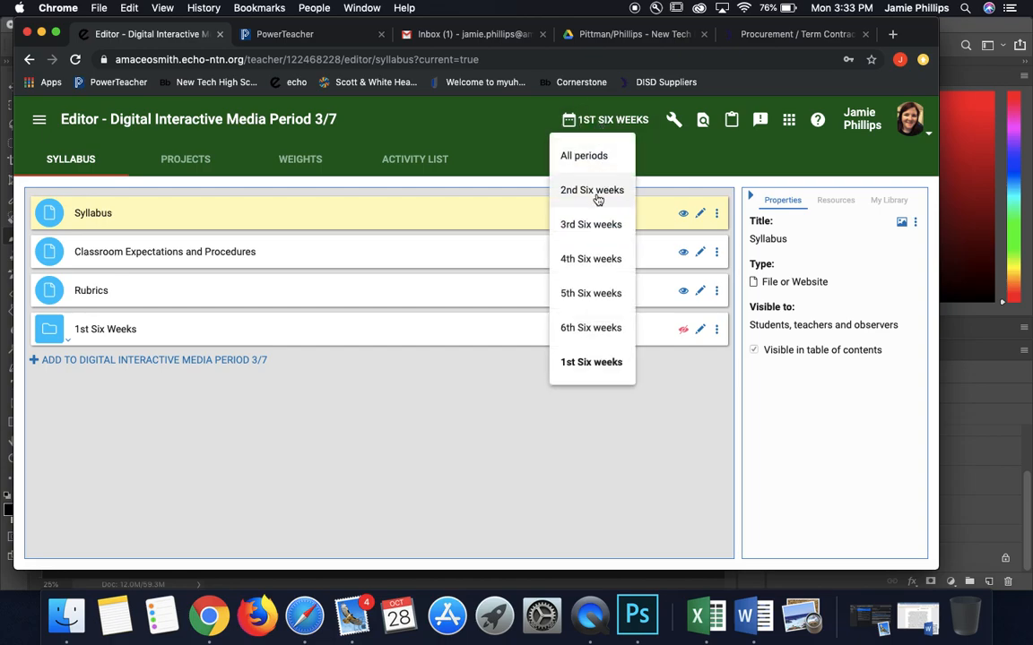
click(596, 194)
Step: Expand the 2nd Six Weeks folder down to the Assignments folder of 10 for 10 Color Run
click(68, 219)
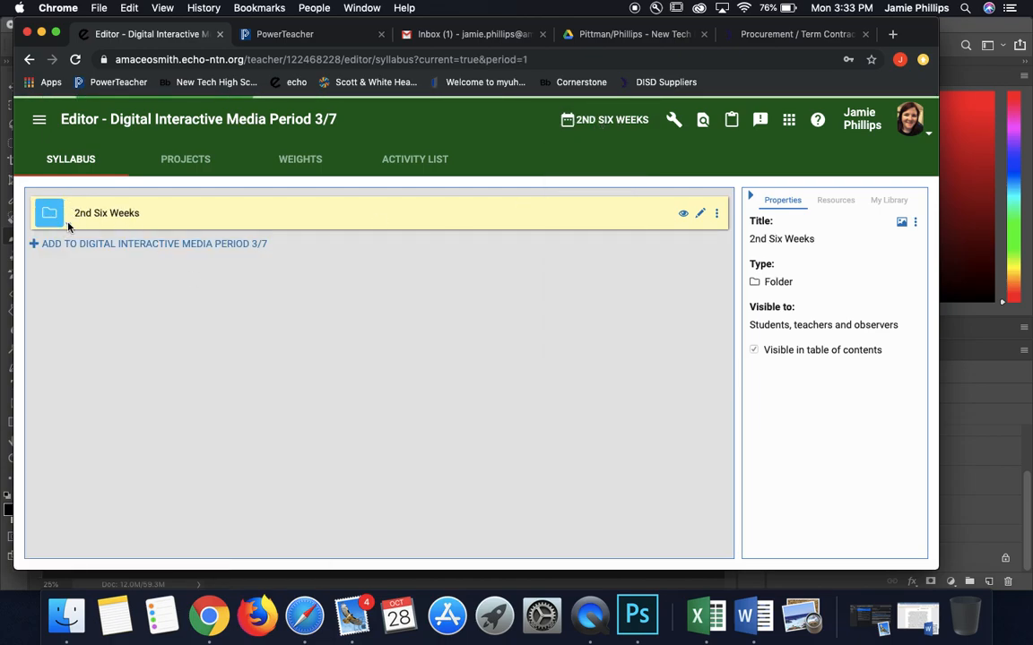
click(68, 225)
click(69, 225)
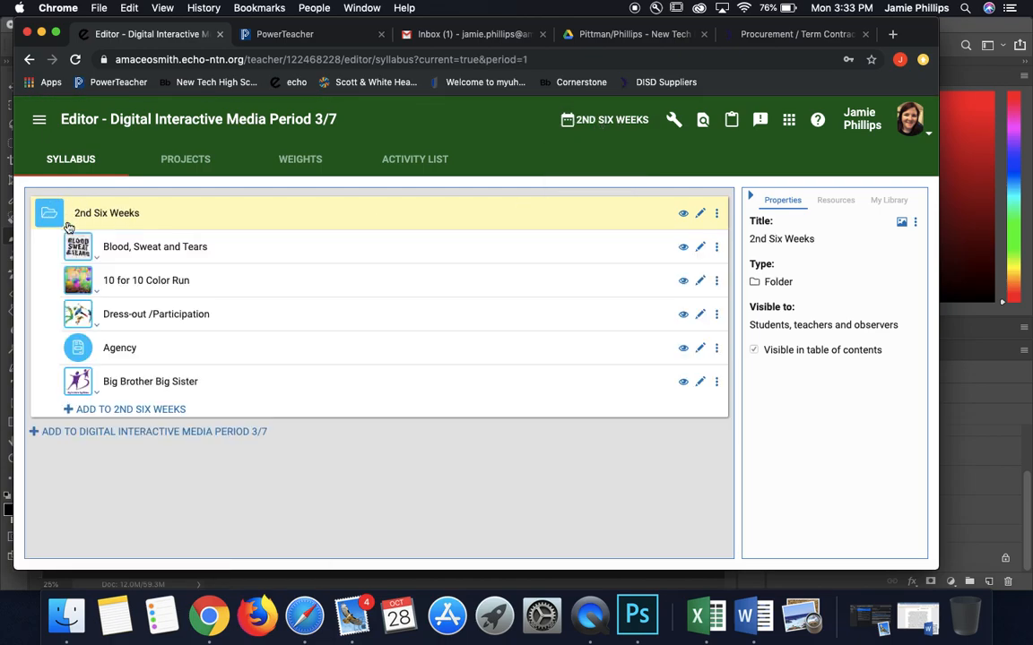
click(94, 294)
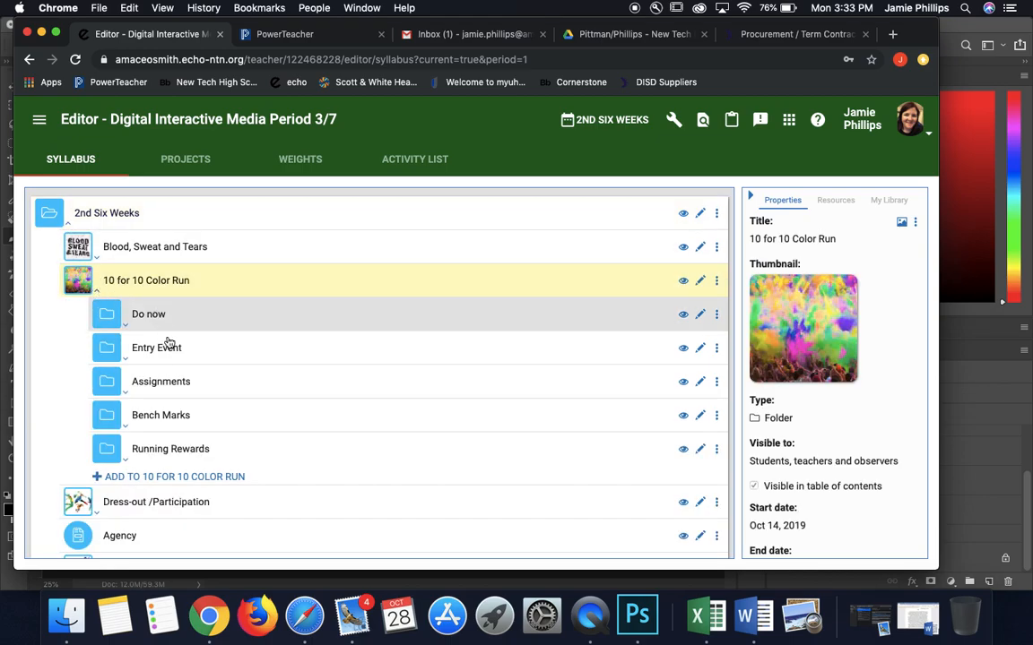
click(129, 394)
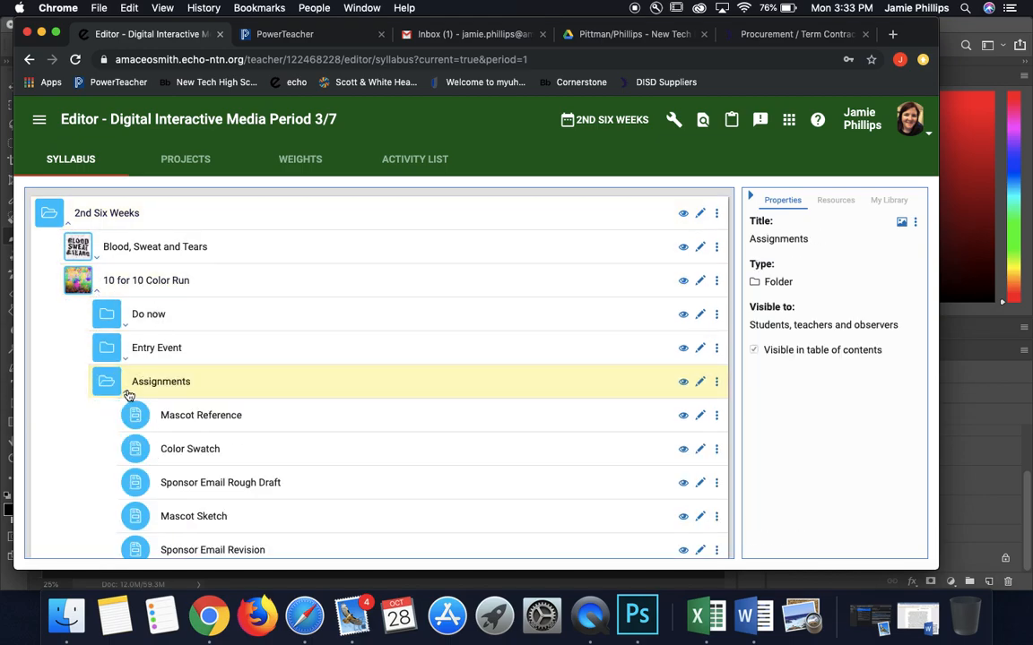
Step: Open the Mascot Reference assignment and review its instructions, submission area and attached file
click(420, 419)
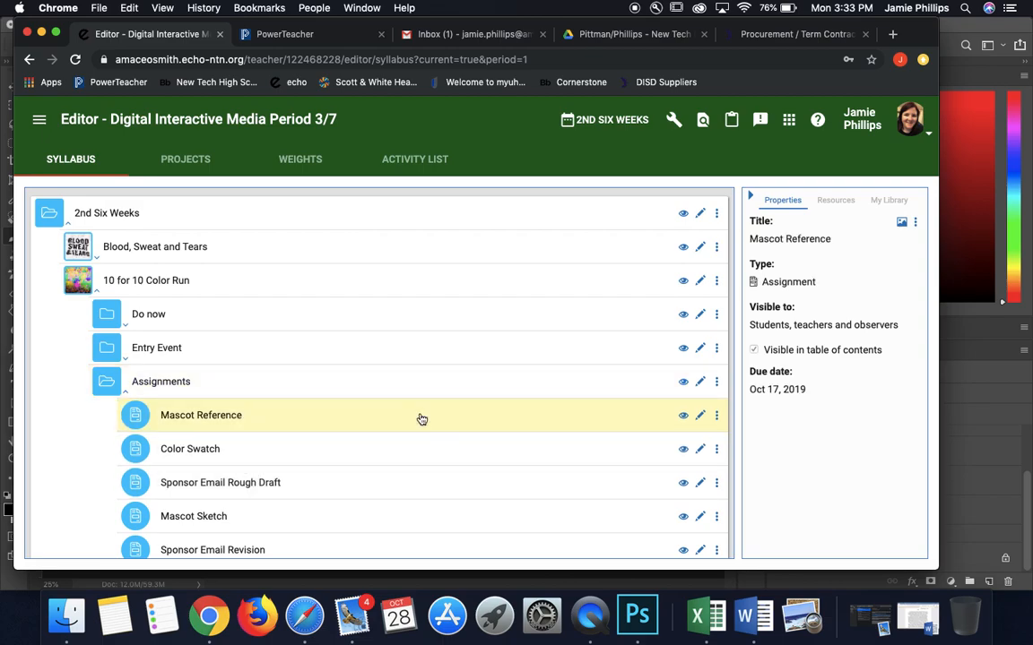
click(717, 416)
click(688, 432)
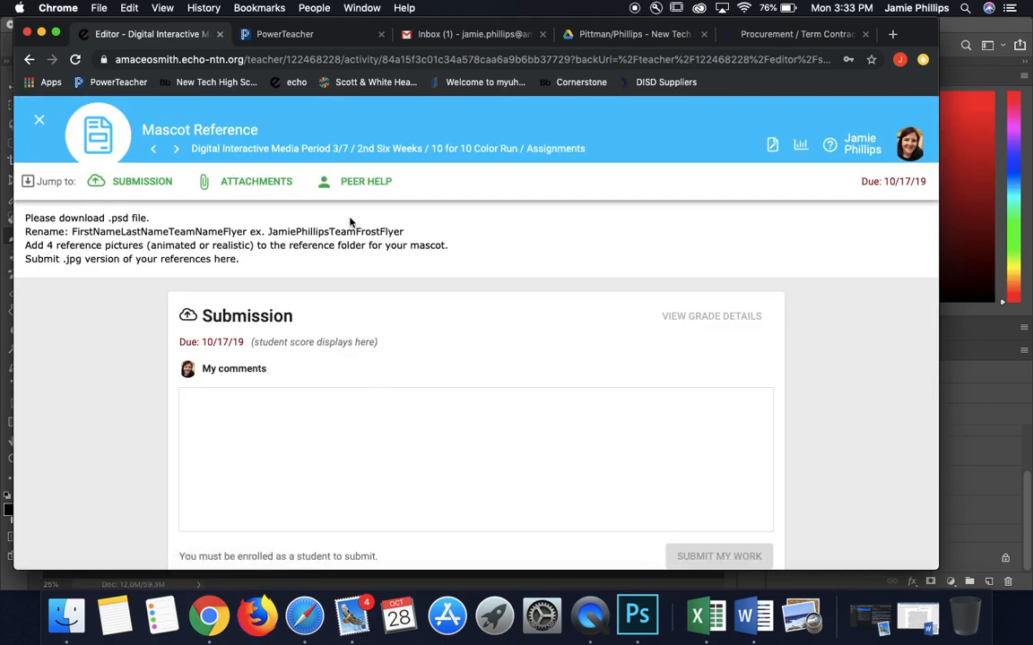
scroll(525, 370, down, 3)
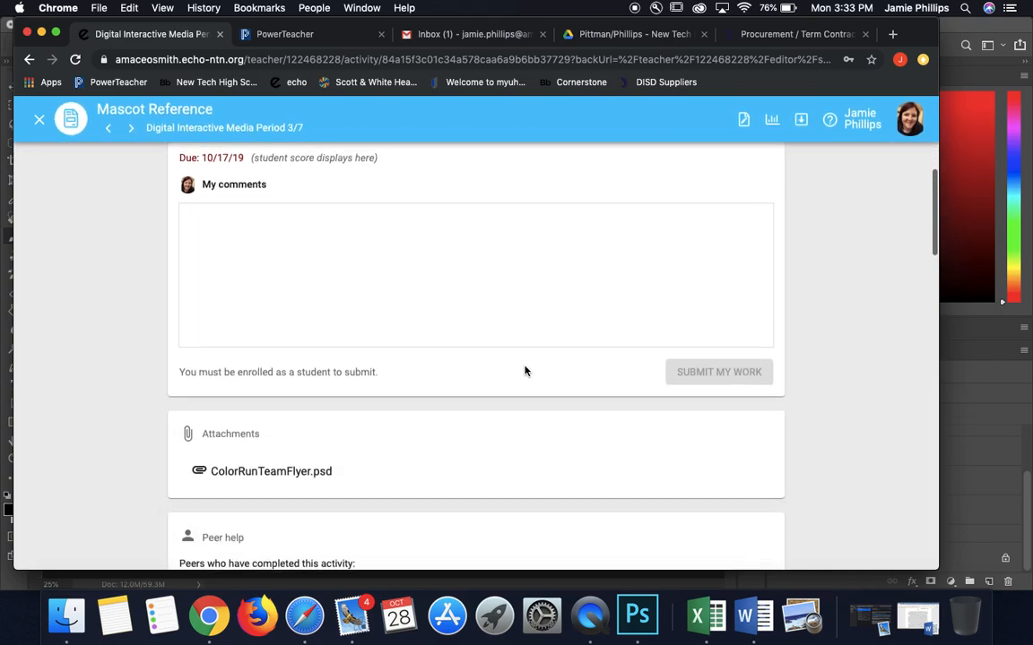
scroll(526, 369, down, 1)
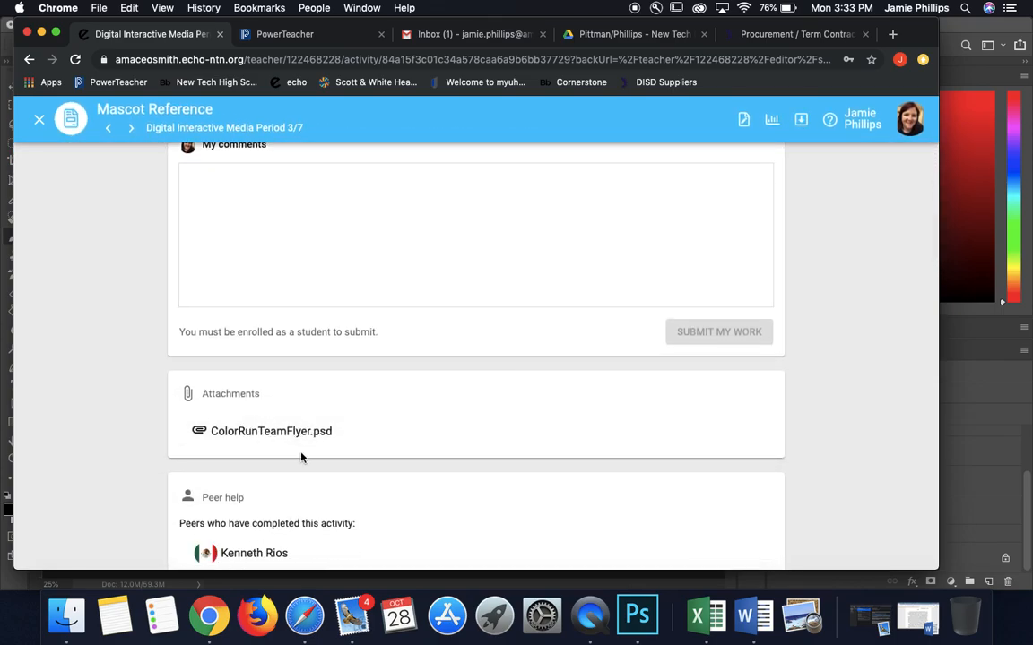
Step: Return to Photoshop and toggle the Reference group's visibility off and on
click(41, 33)
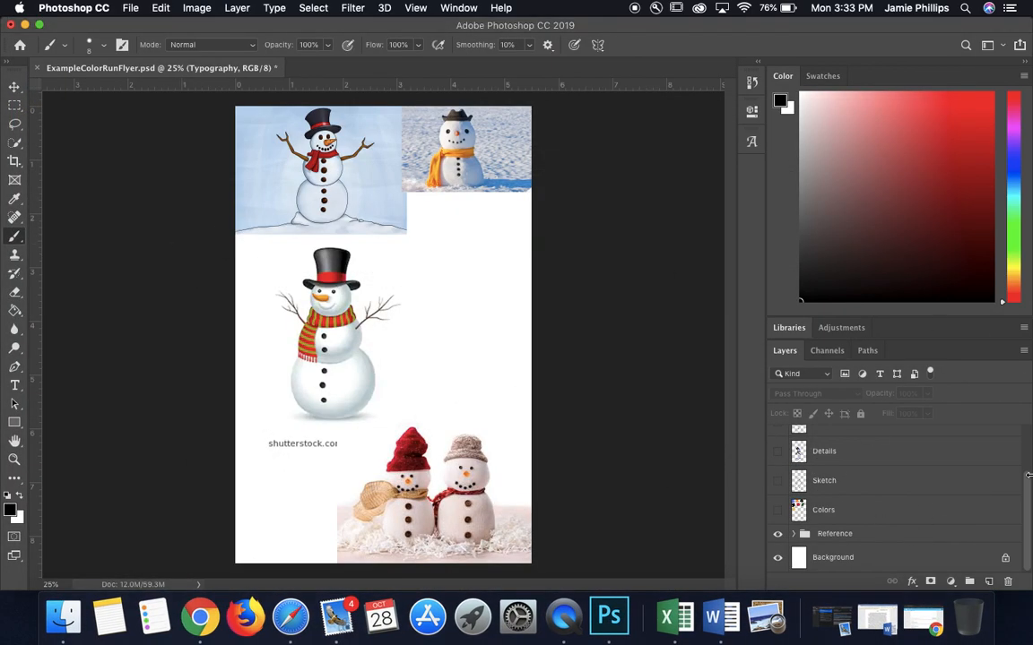
click(777, 534)
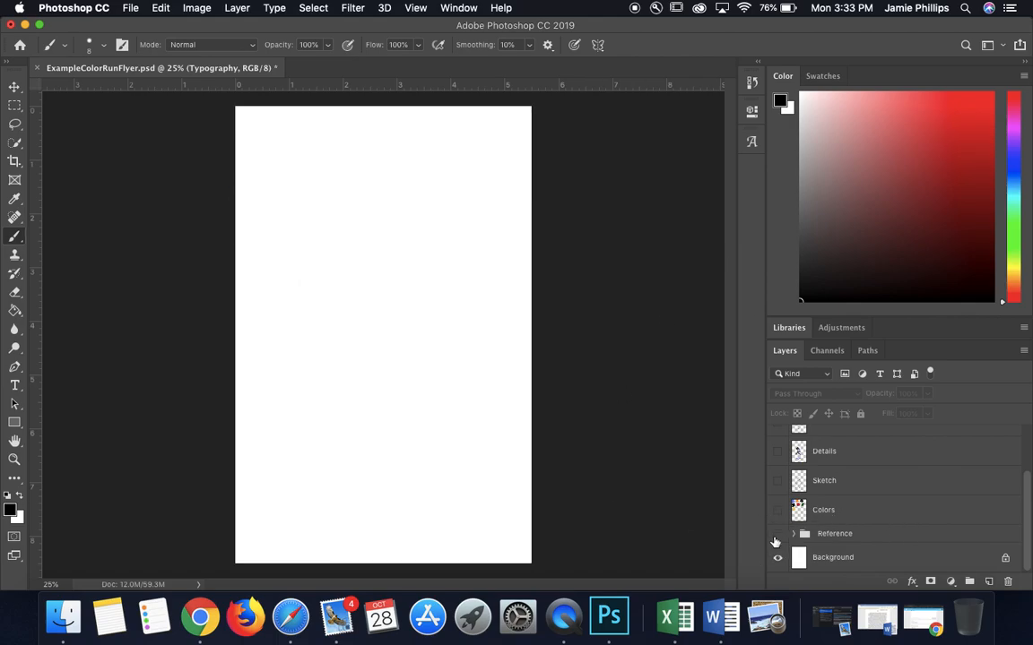
click(777, 535)
Step: Switch to Chrome and search Google for "leopard" in a new tab
click(923, 619)
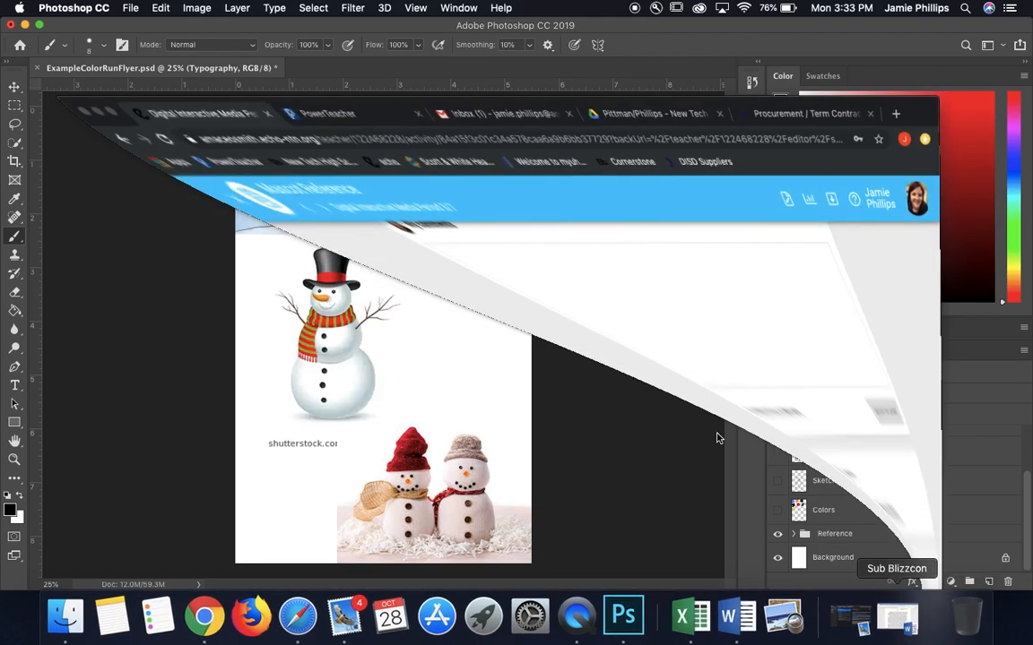
click(893, 33)
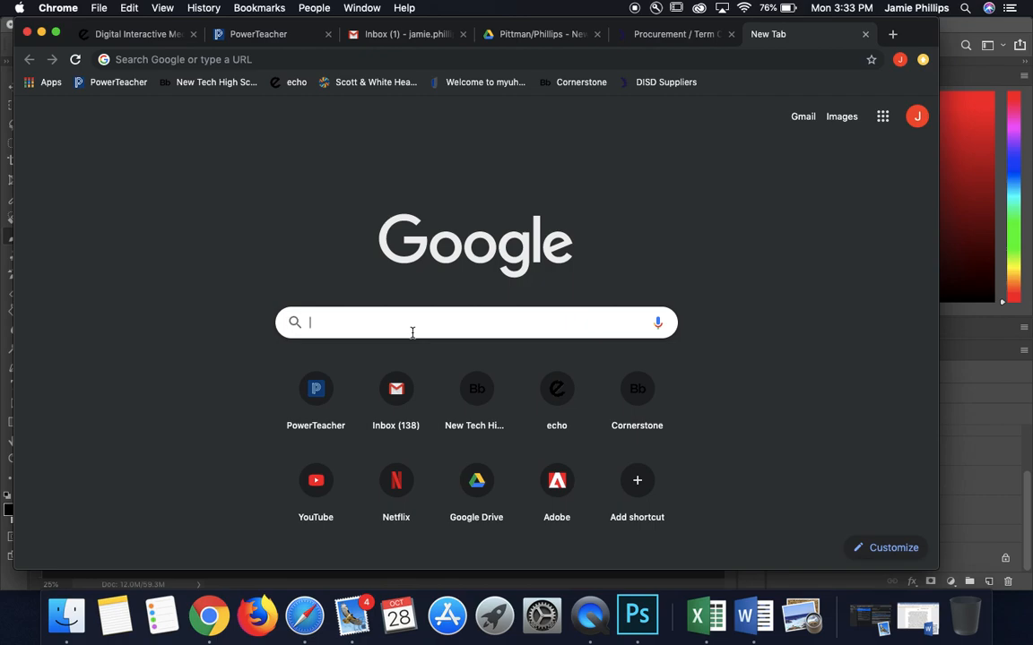
text(leo)
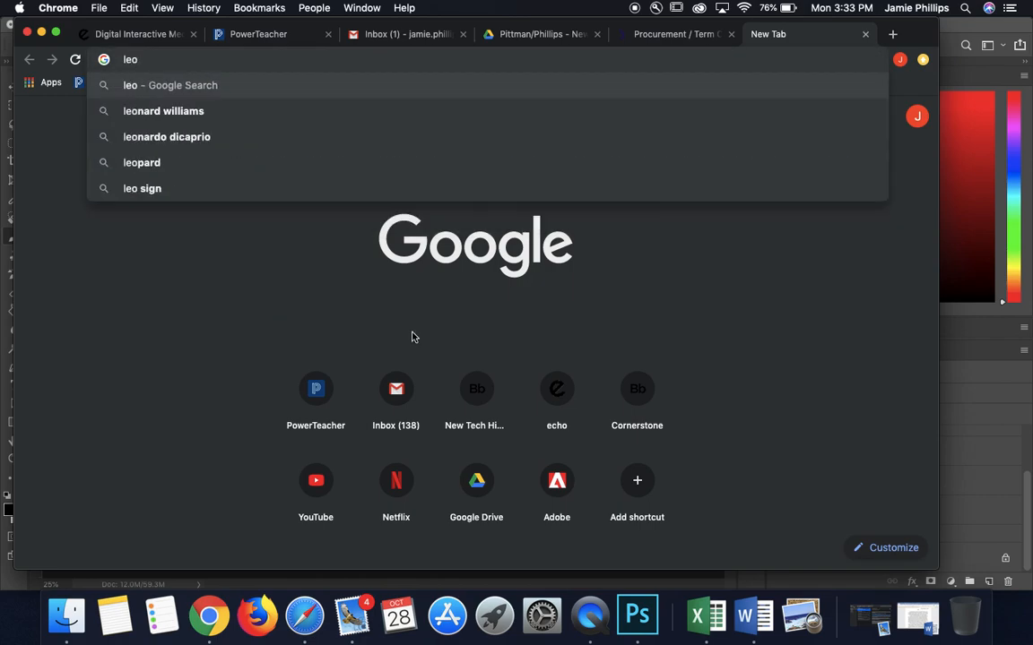
text(pard)
key(Return)
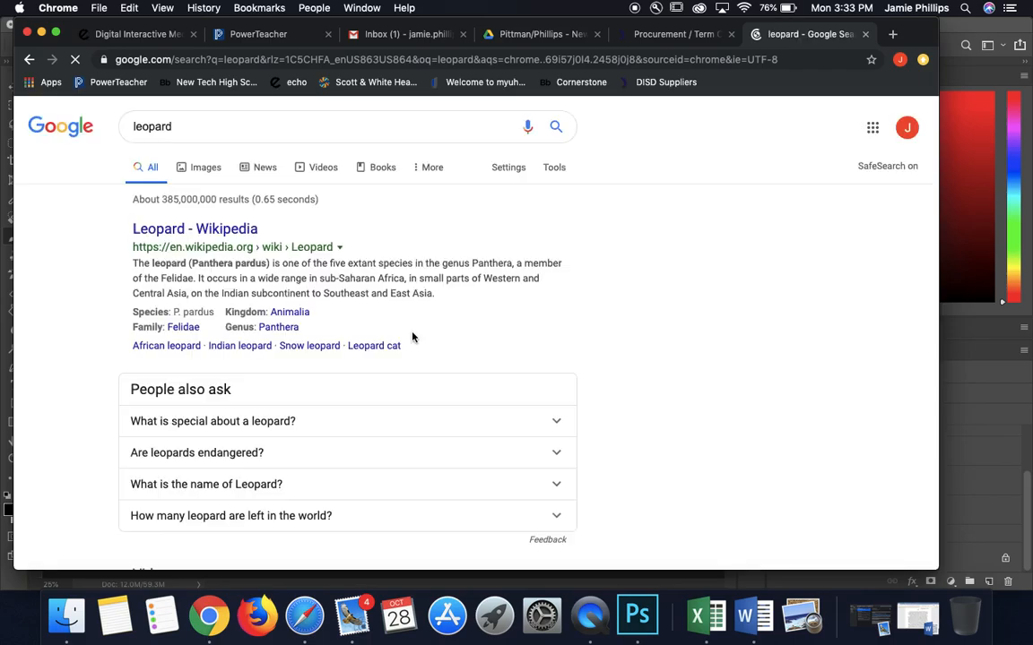
Step: Show the image results for leopard and filter them to the Large size
click(210, 172)
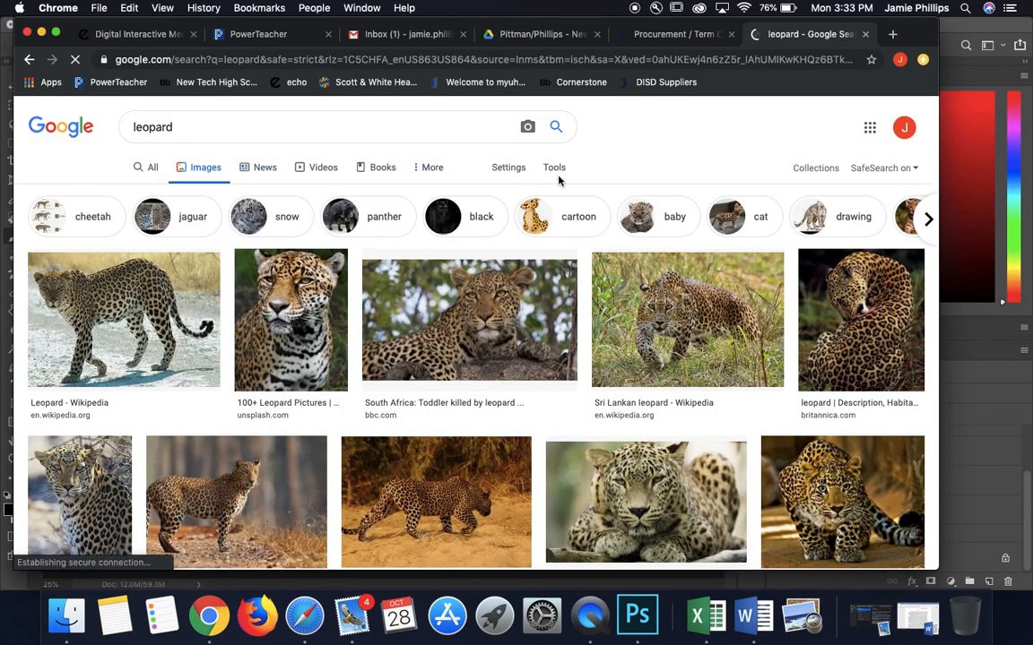
click(554, 169)
click(138, 191)
click(146, 236)
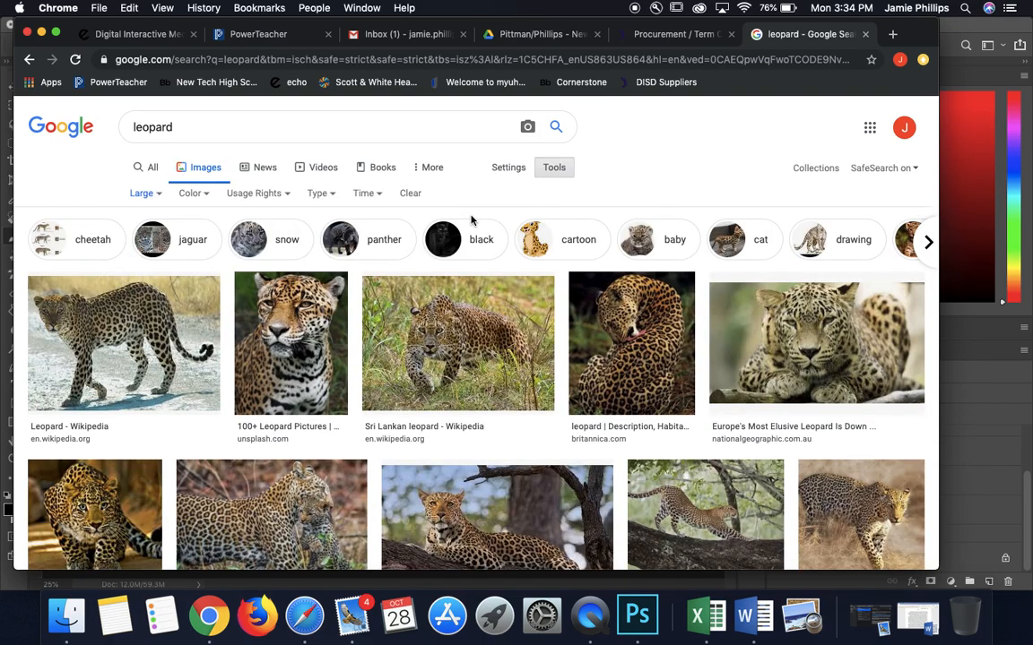
Step: Preview the Unsplash leopard portrait among the results and copy the image
click(320, 351)
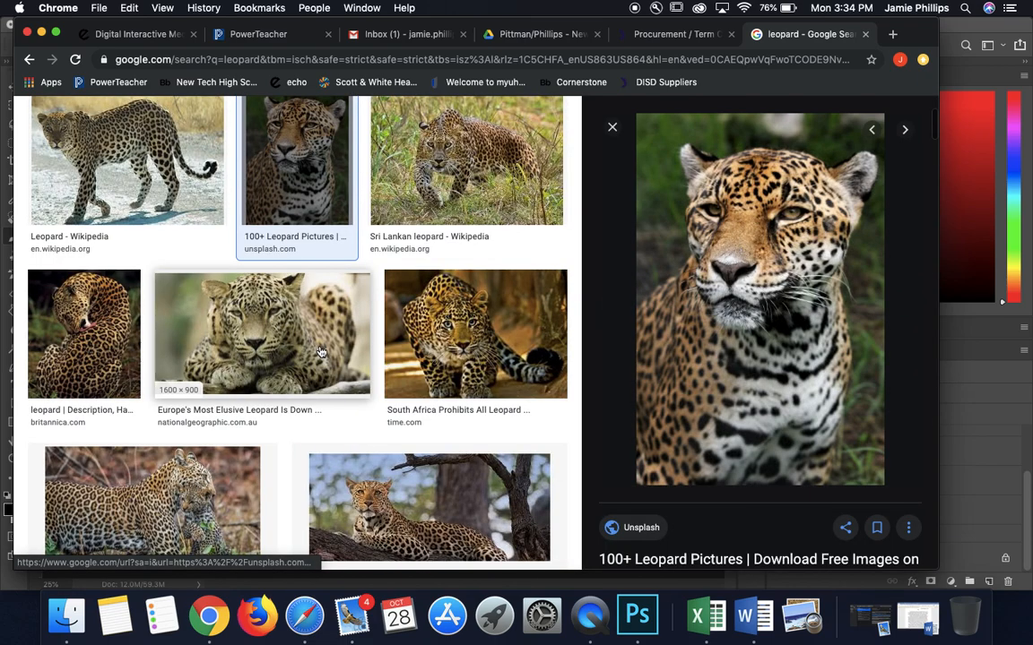
right_click(786, 338)
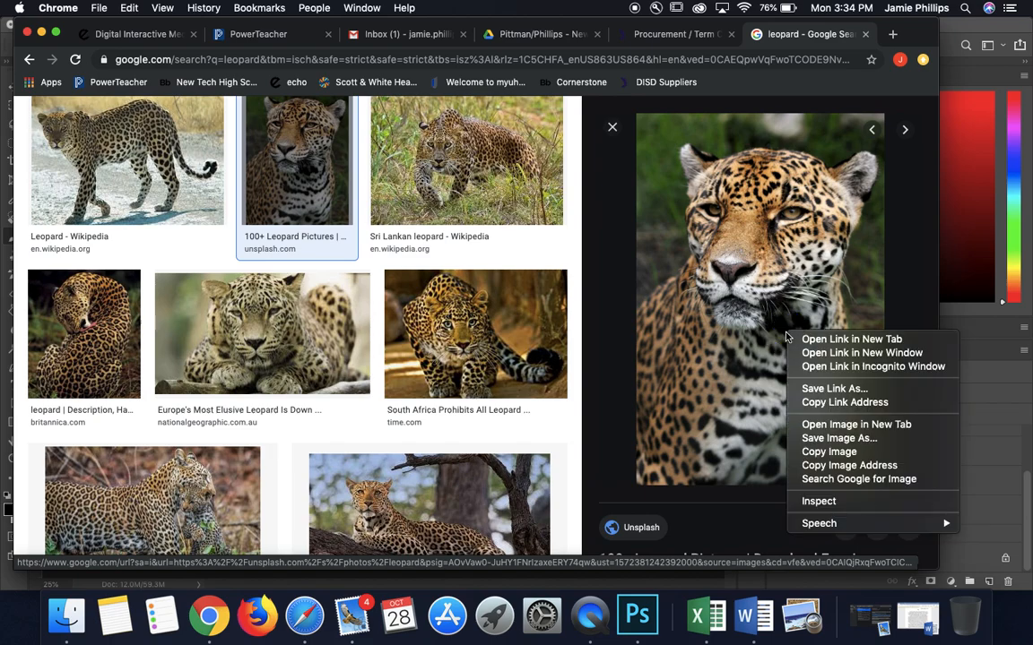
click(828, 451)
Step: Switch to Photoshop and paste the copied leopard picture as a new layer above the Reference group
key(super+Tab)
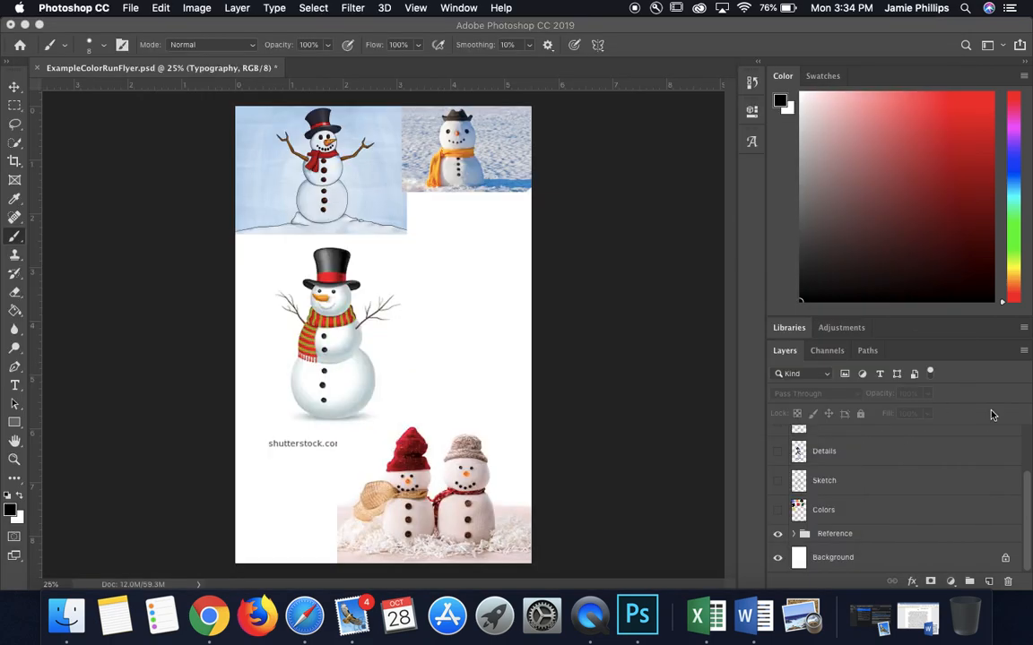
click(583, 367)
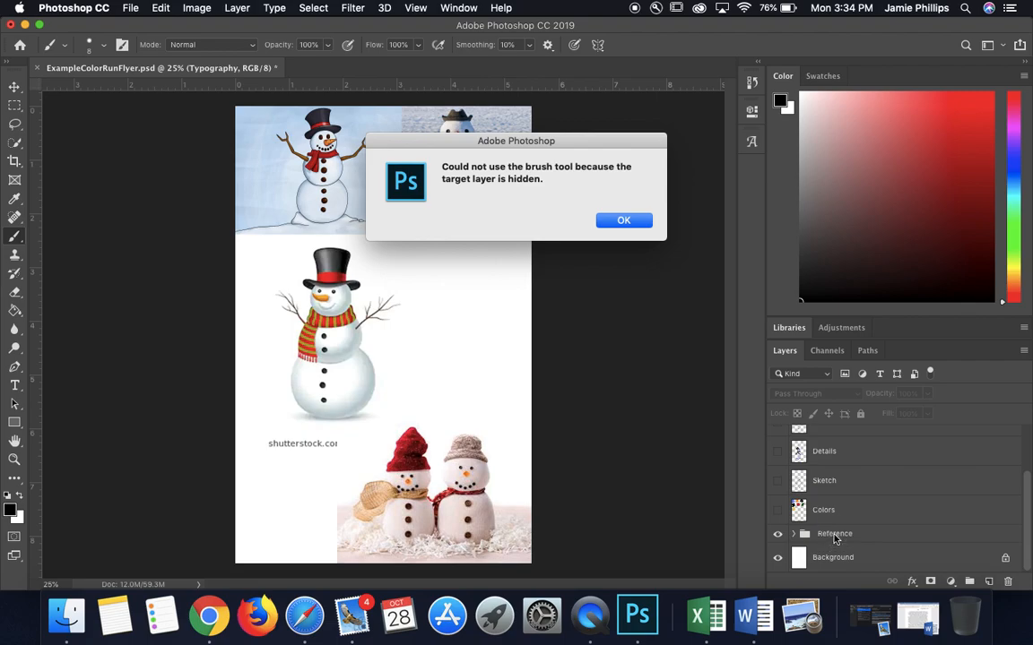
click(621, 224)
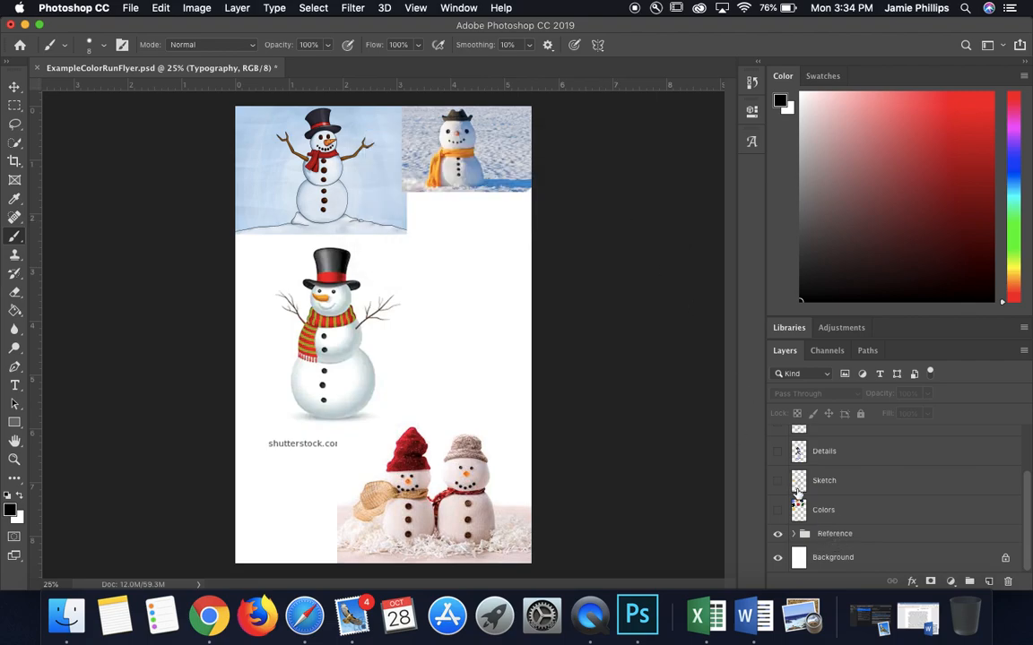
click(828, 535)
key(super+v)
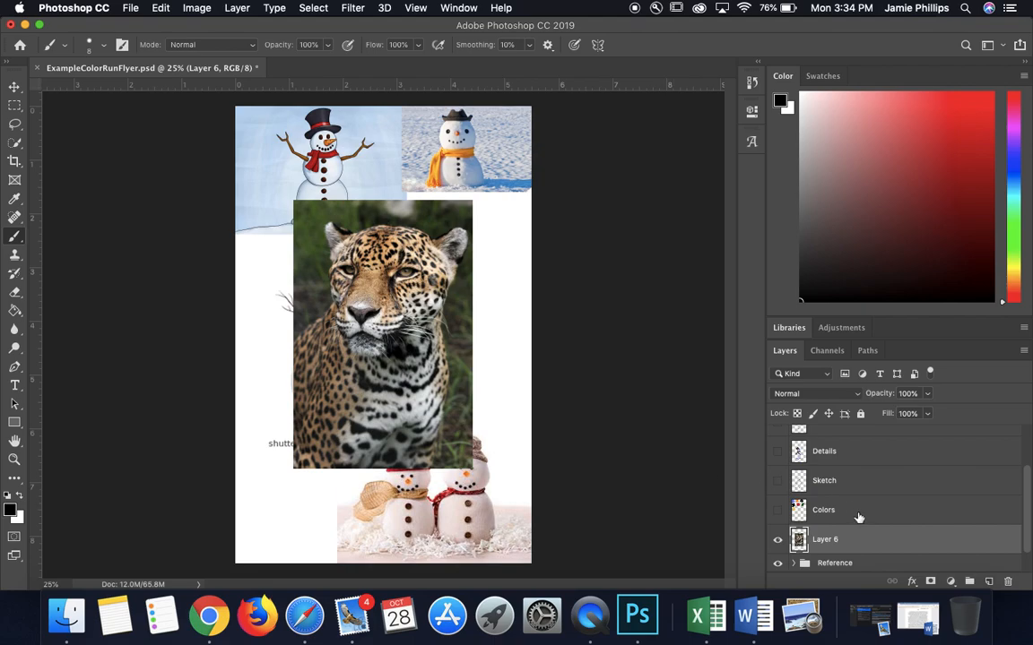
Step: Move the pasted leopard layer into the Reference group, expand the group and toggle its visibility off and on
scroll(858, 517, down, 1)
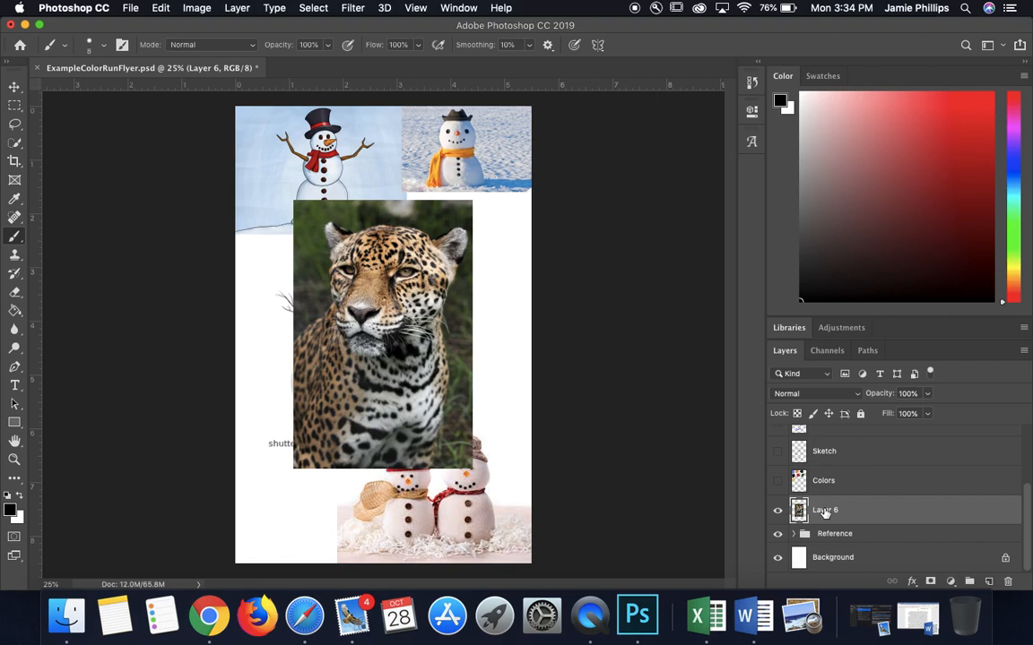
drag(825, 511, 830, 535)
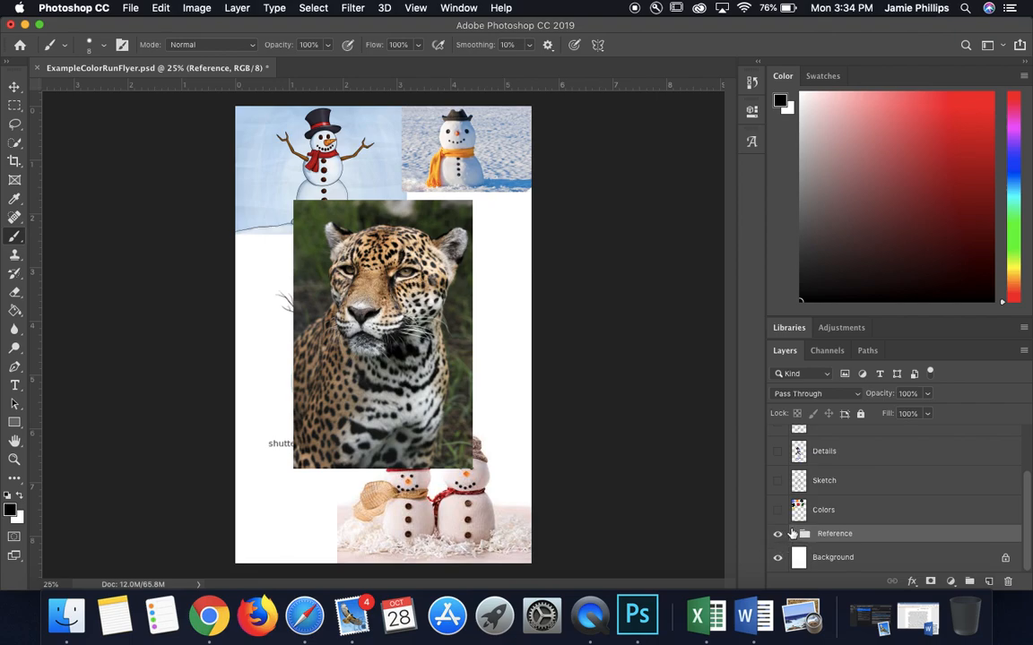
click(795, 534)
scroll(789, 516, up, 3)
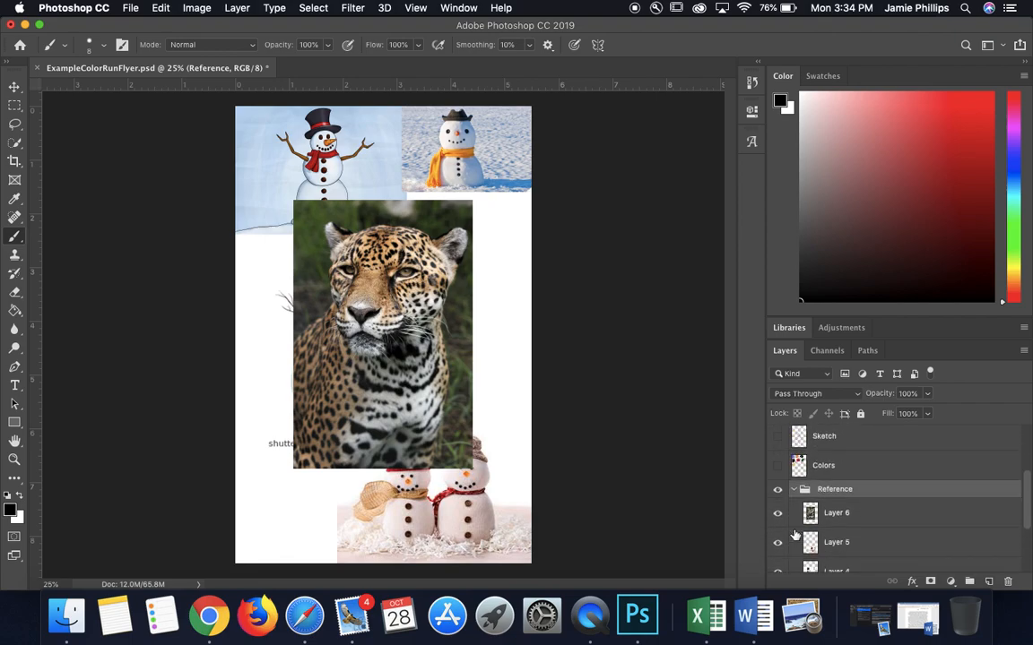
click(777, 490)
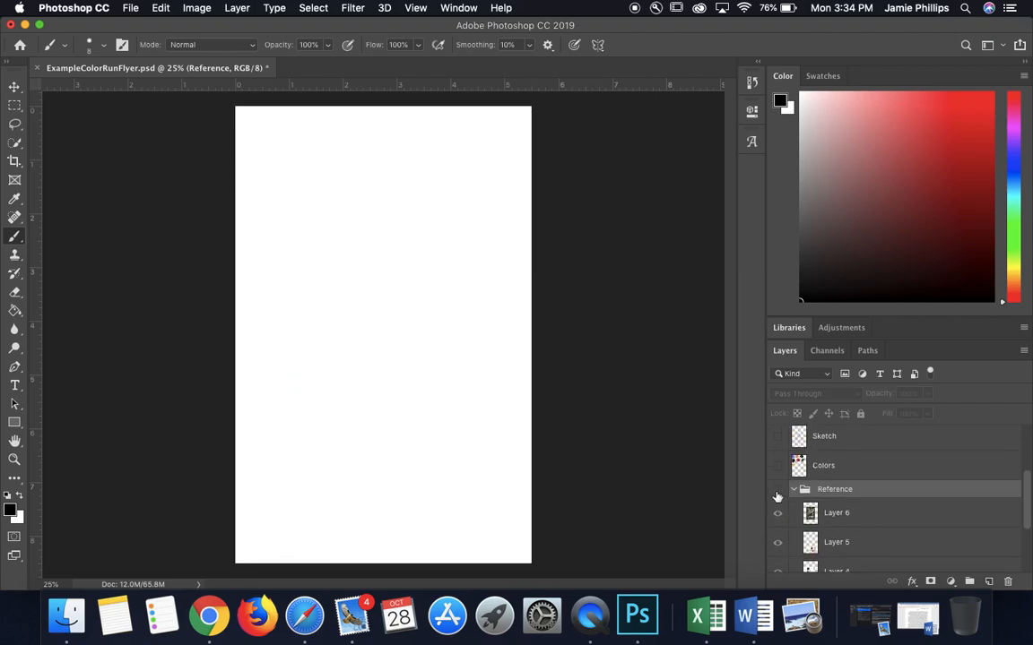
click(777, 493)
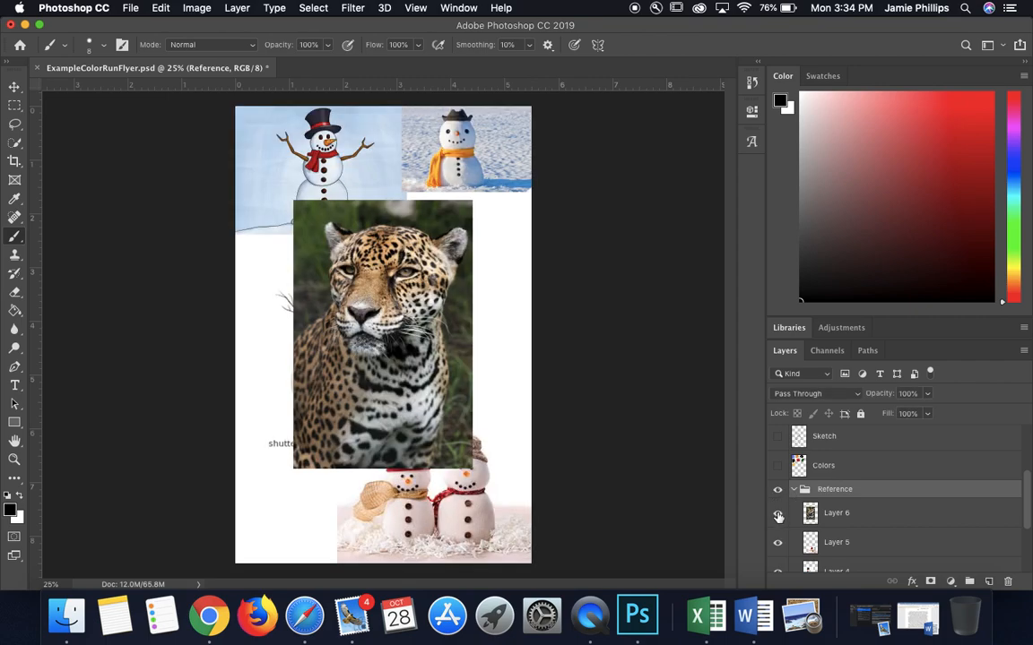
Step: Delete the leopard picture layer, collapse the Reference group and toggle the group's visibility off and on
click(848, 523)
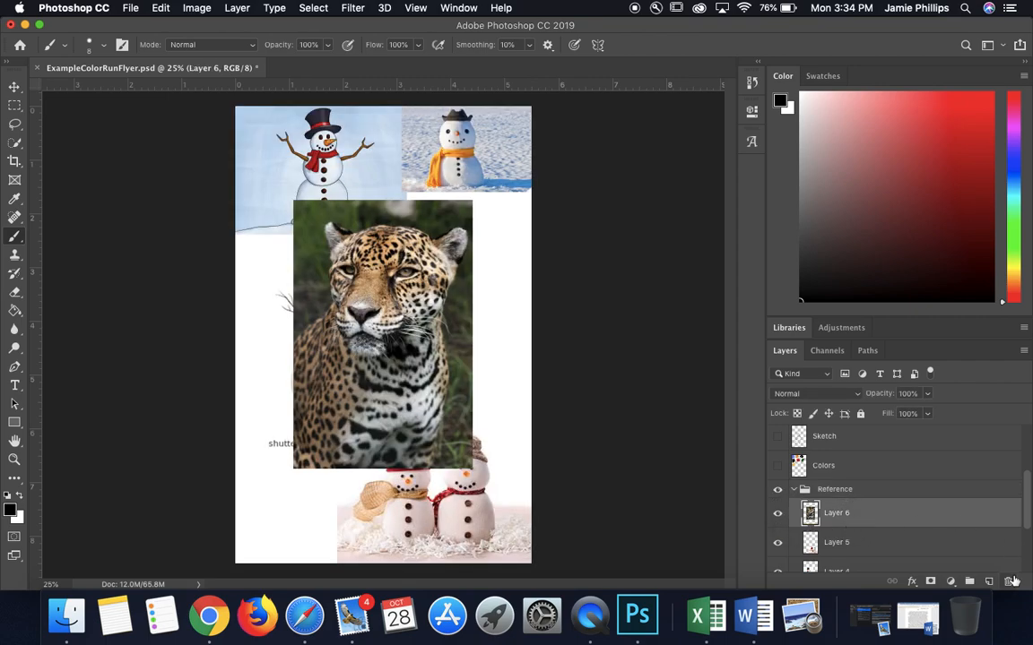
click(1008, 582)
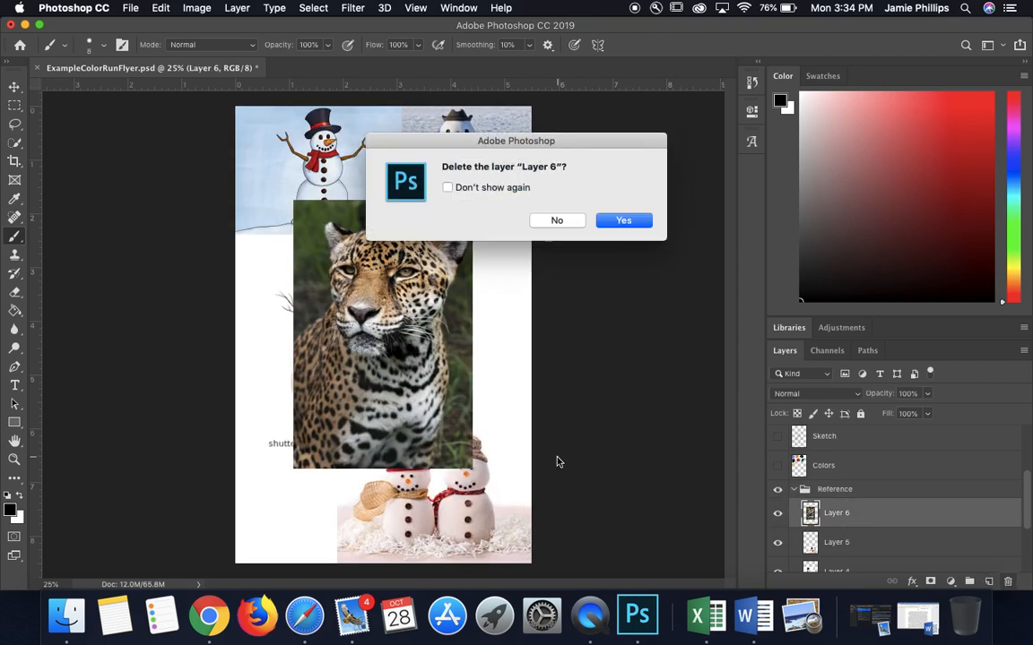
click(622, 222)
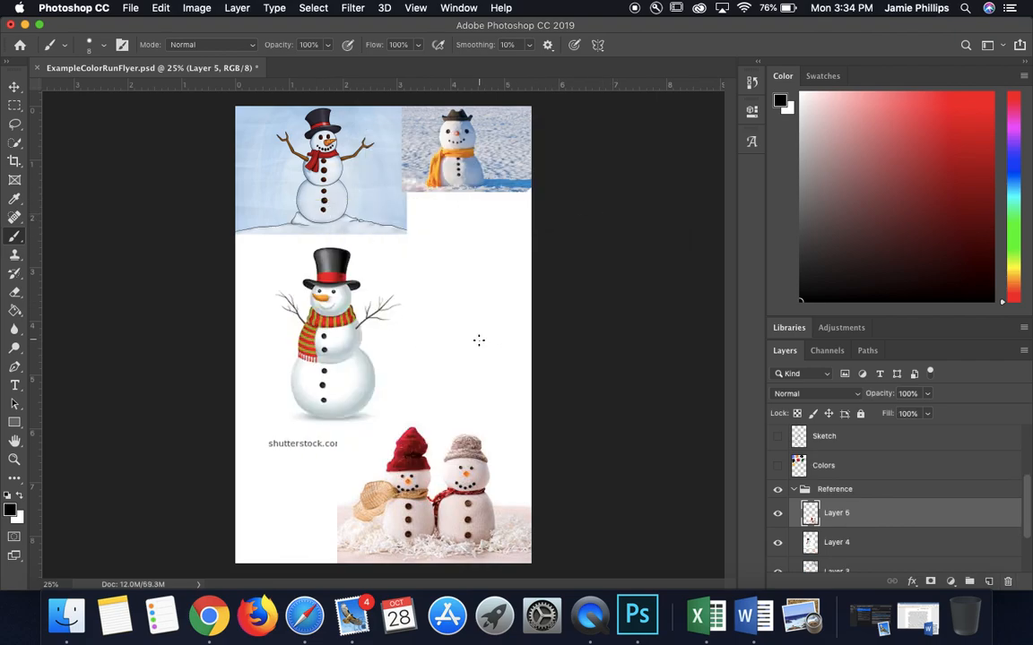
click(794, 489)
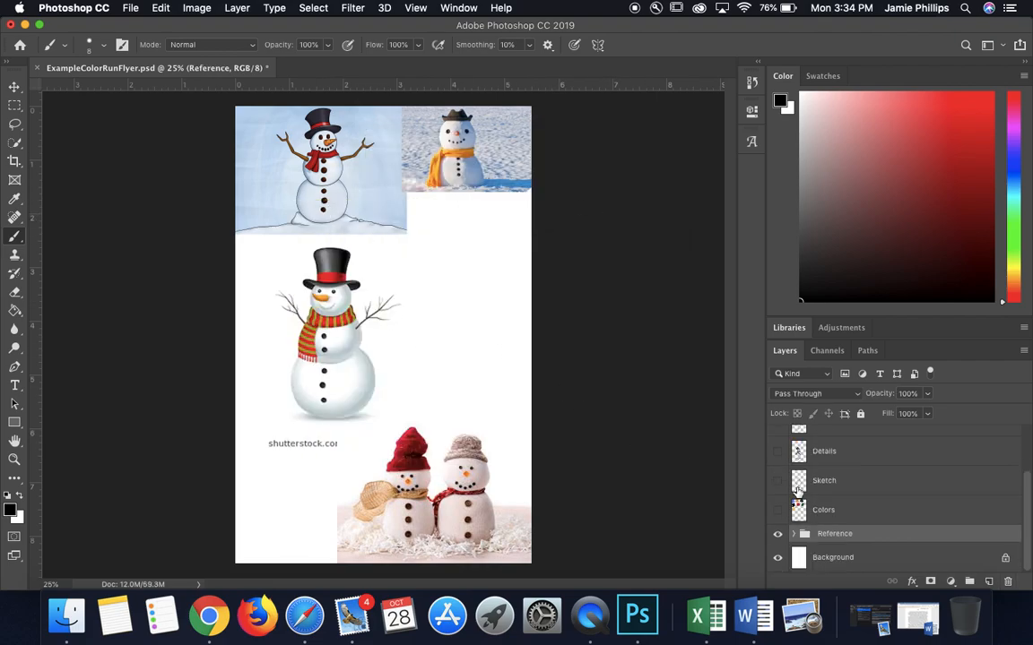
click(778, 534)
click(778, 534)
Step: Save the flyer under a new name in Photoshop format in Project 2, appending the author's full name to ExampleColorRunFlyer
click(130, 8)
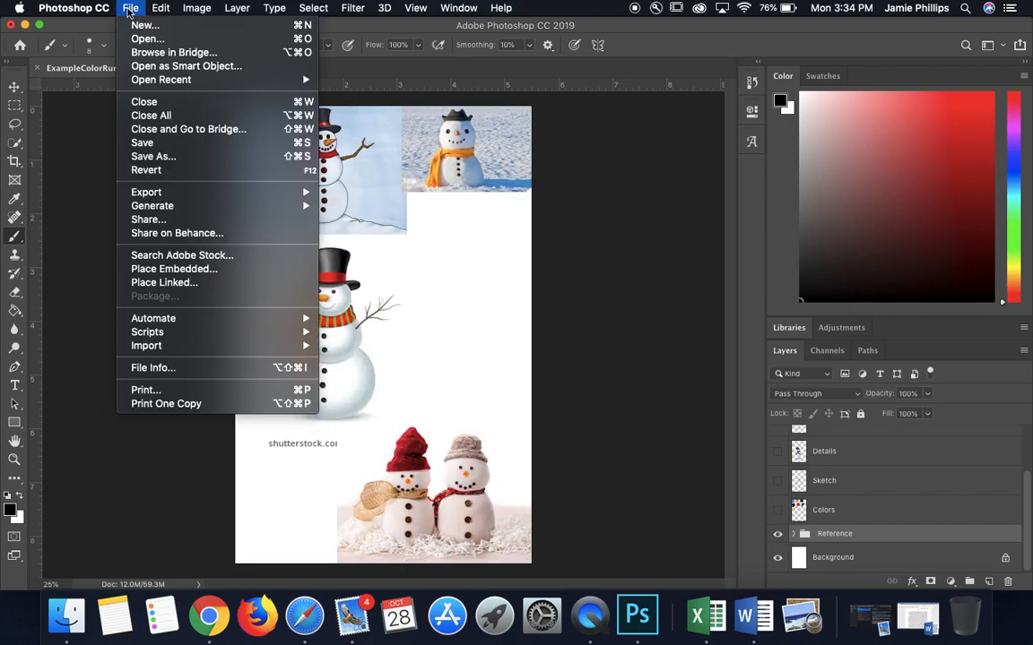
click(156, 155)
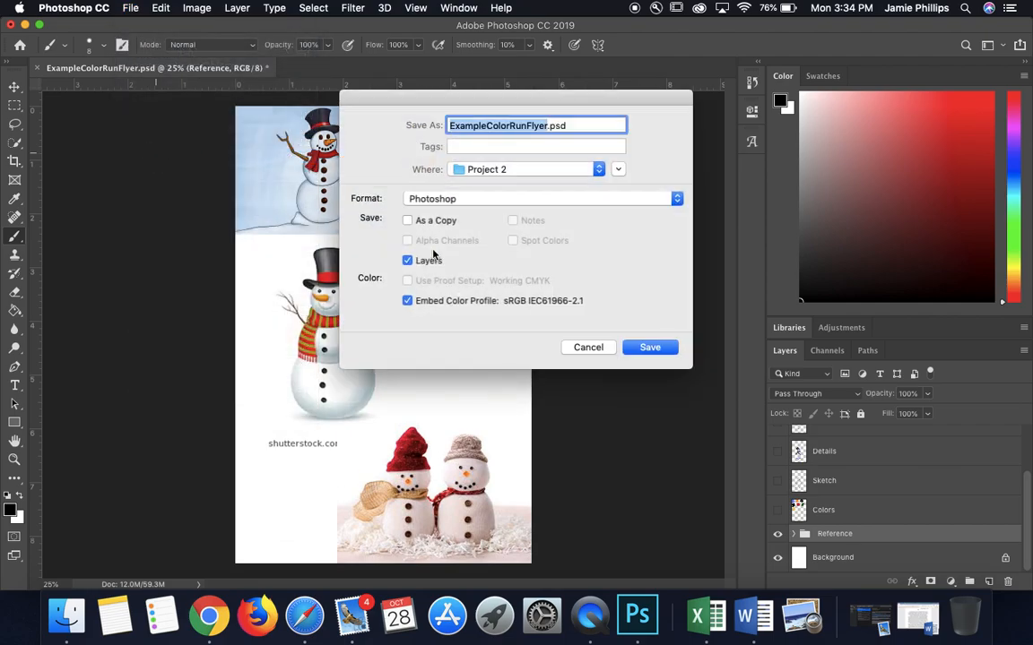
click(548, 127)
text(JamiePhil)
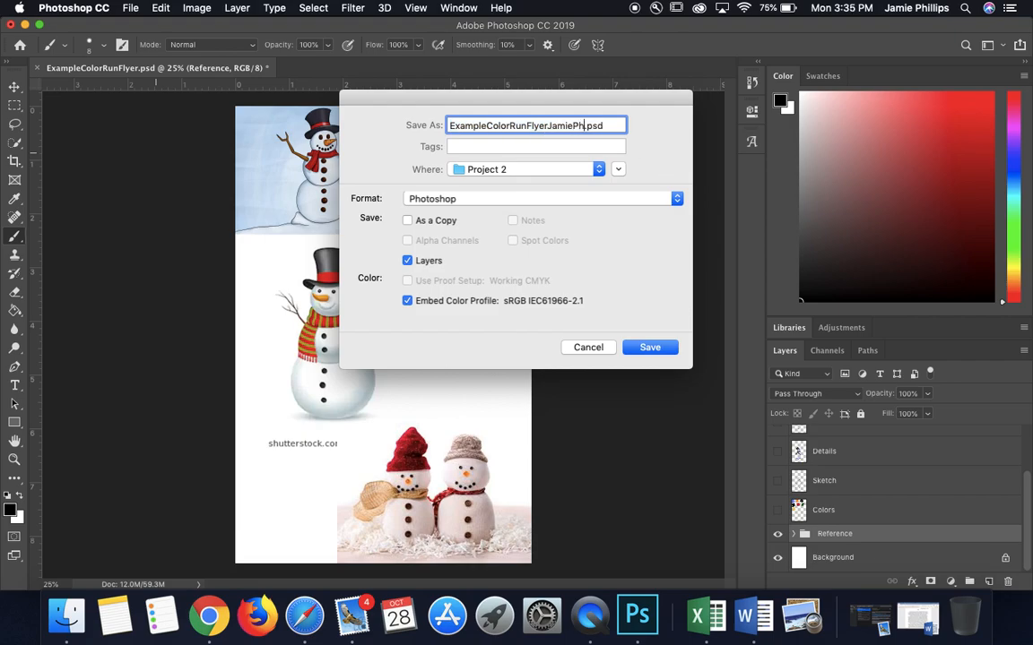
text(lips)
click(660, 347)
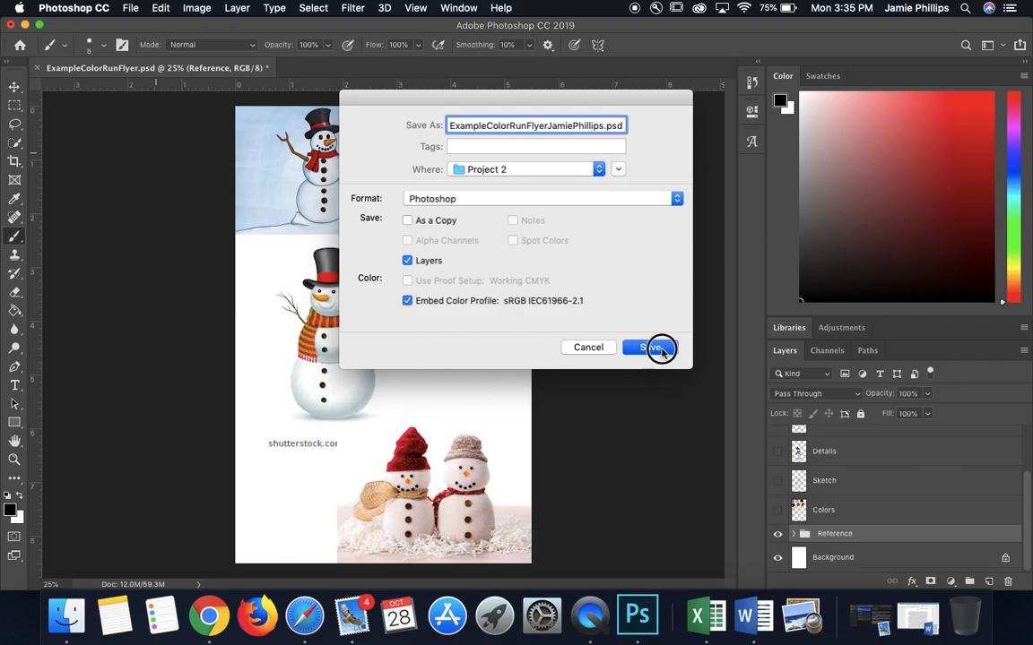
click(689, 243)
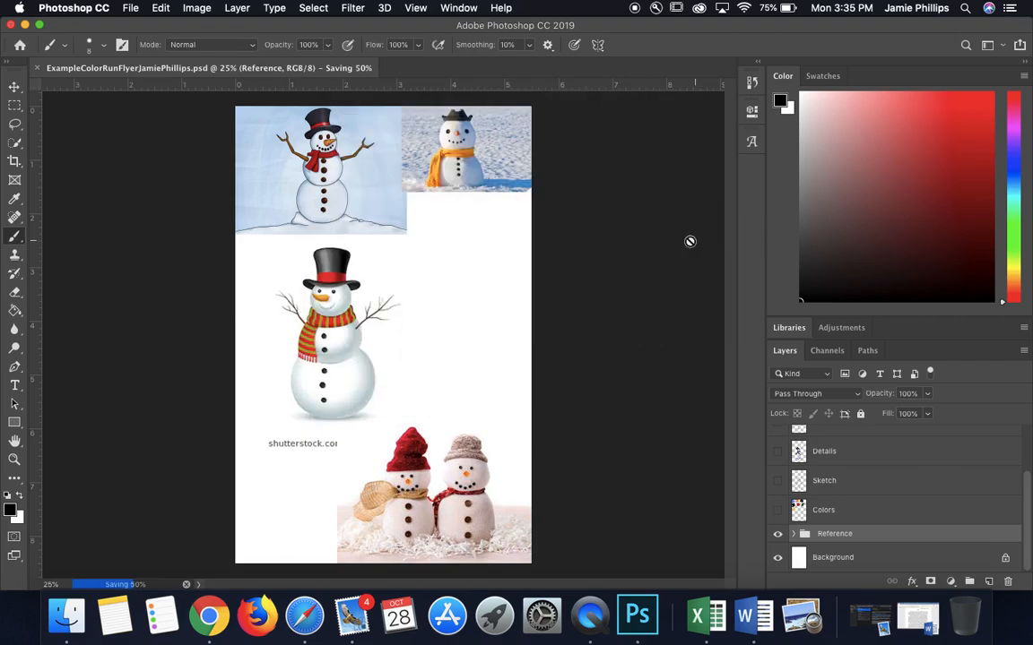
Step: Save a JPEG copy of the flyer with the reference pictures visible in the Project 2 folder
click(126, 12)
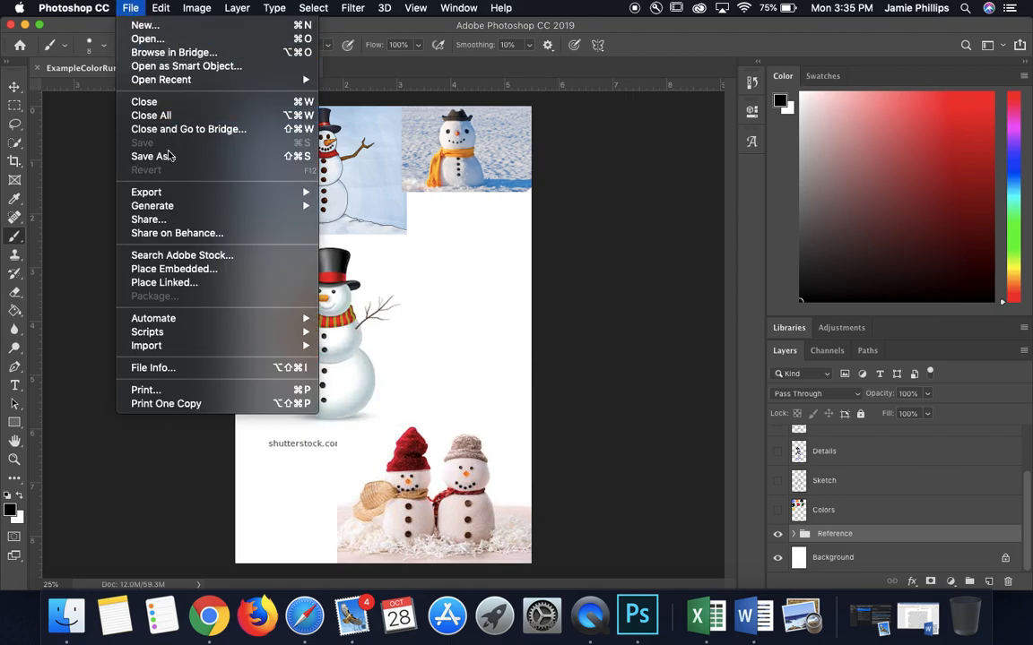
click(152, 152)
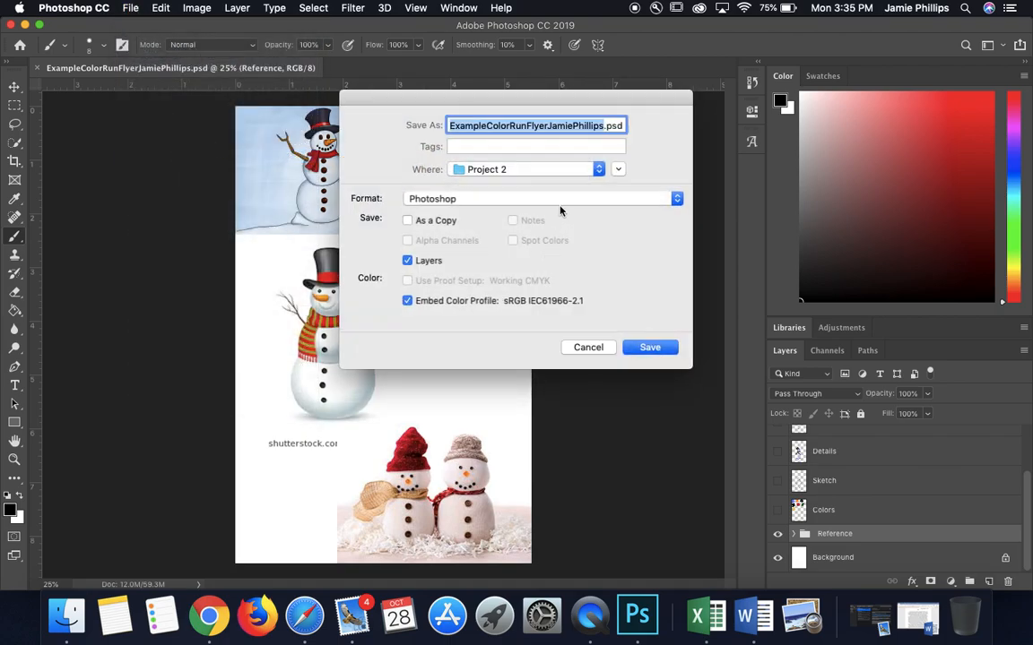
click(548, 200)
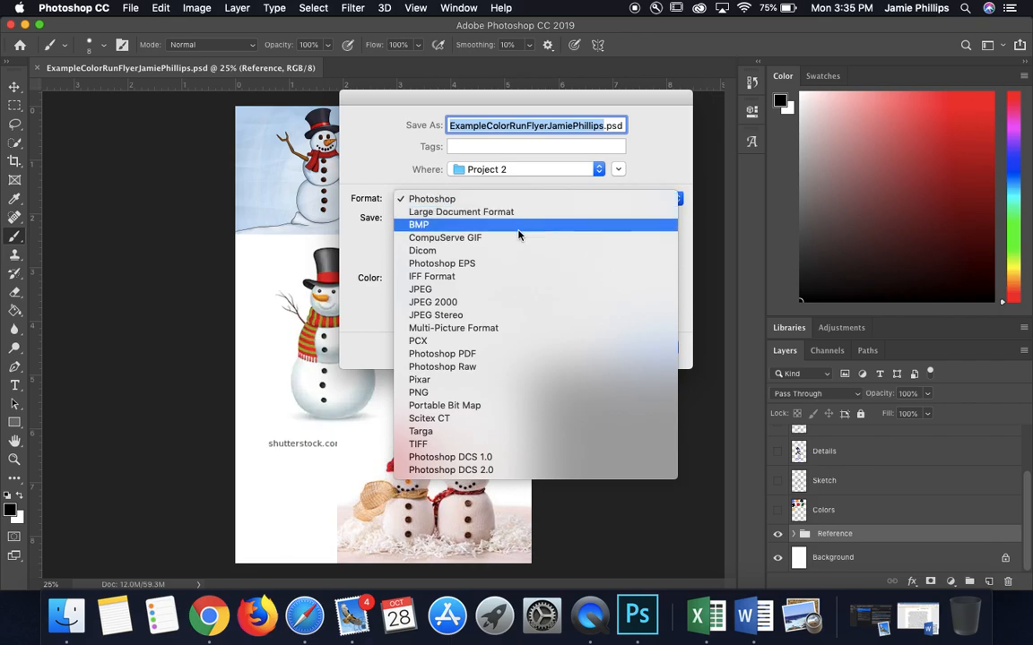
click(463, 290)
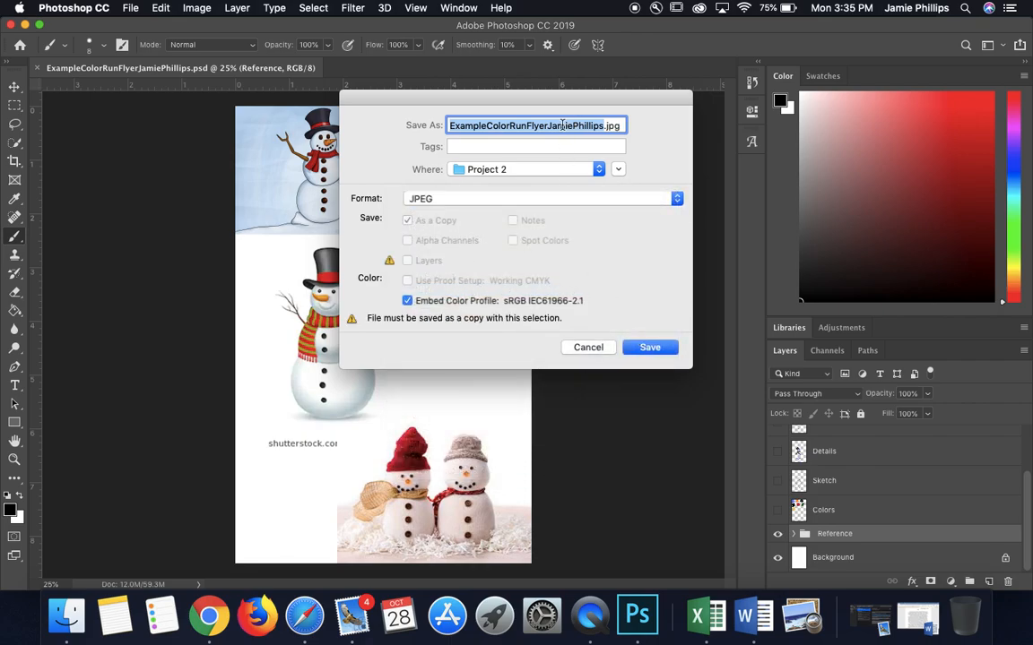
click(640, 346)
click(604, 155)
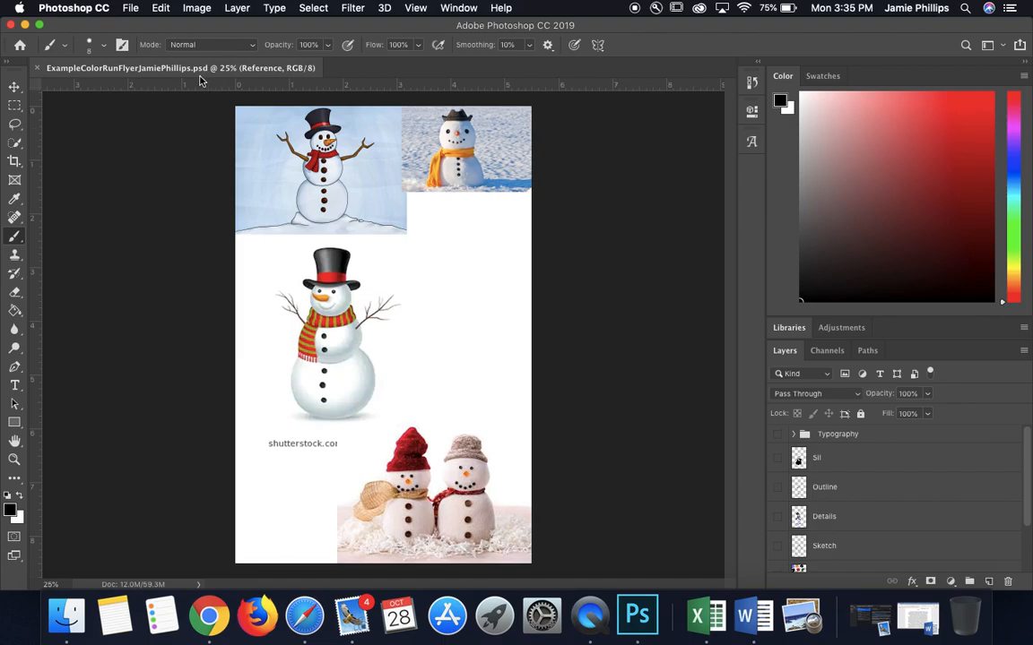
Step: Hide the Reference group, then show the Colors layer and make it the active layer
scroll(830, 529, down, 3)
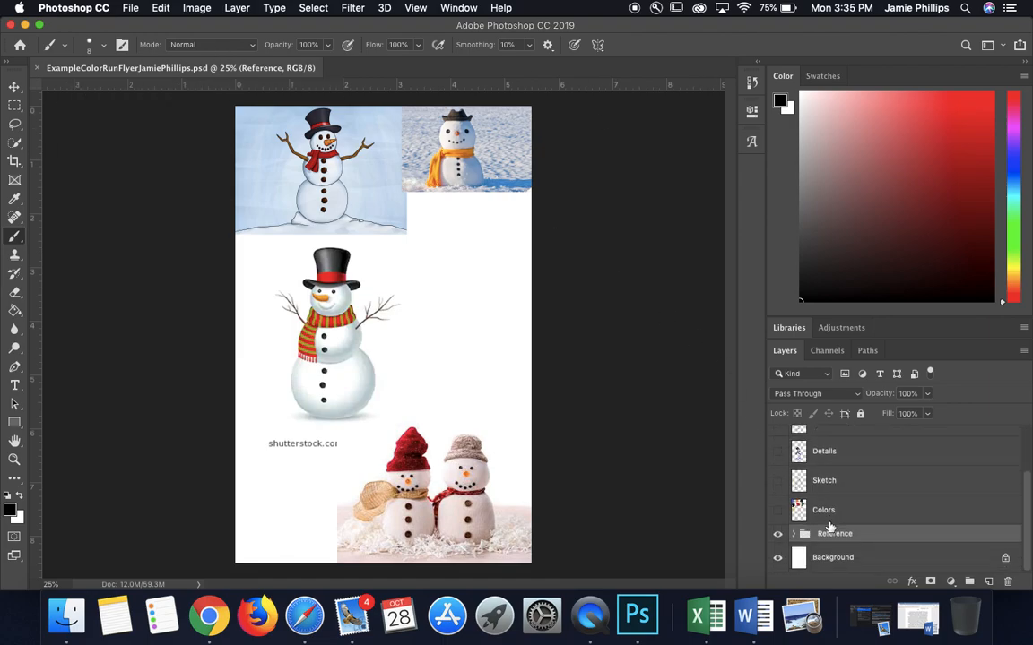
click(777, 534)
click(778, 510)
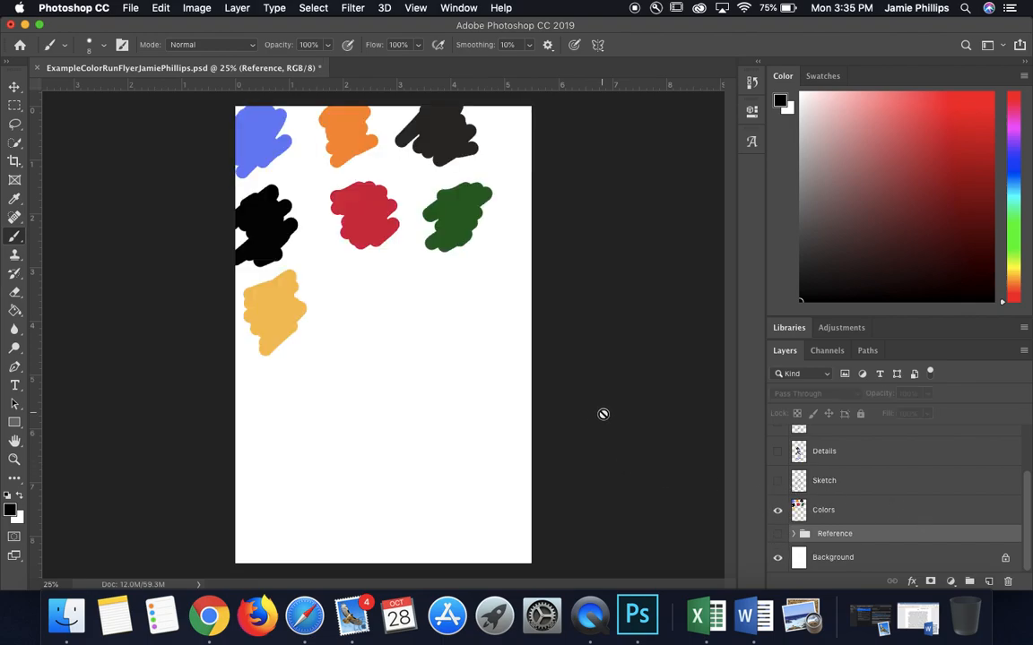
click(843, 518)
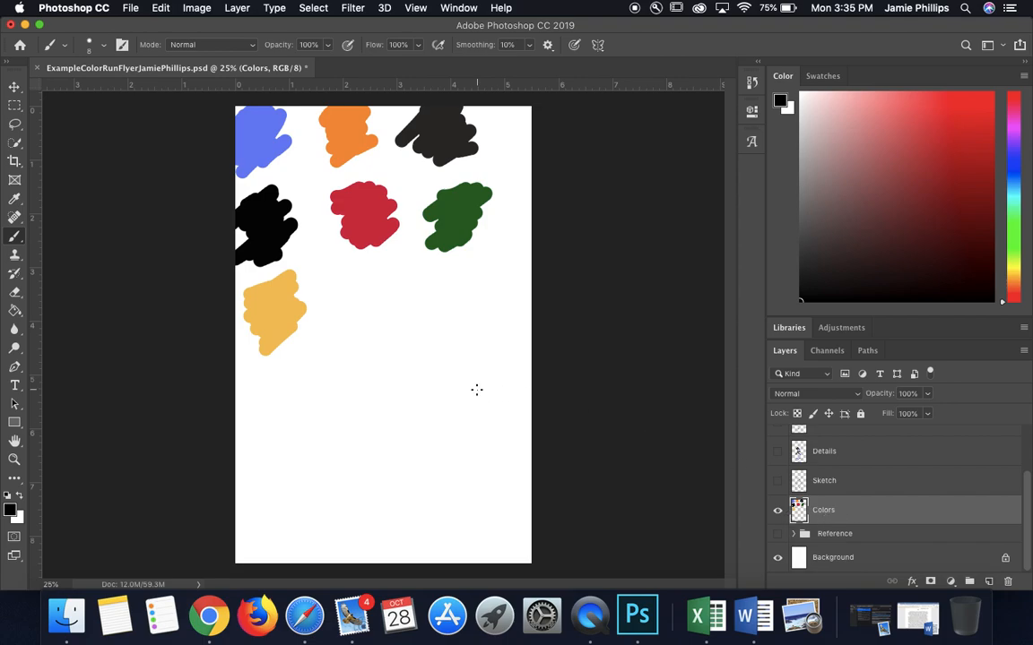
Step: Sample the blue swatch as the foreground color with the Eyedropper and return to the Brush tool
click(14, 199)
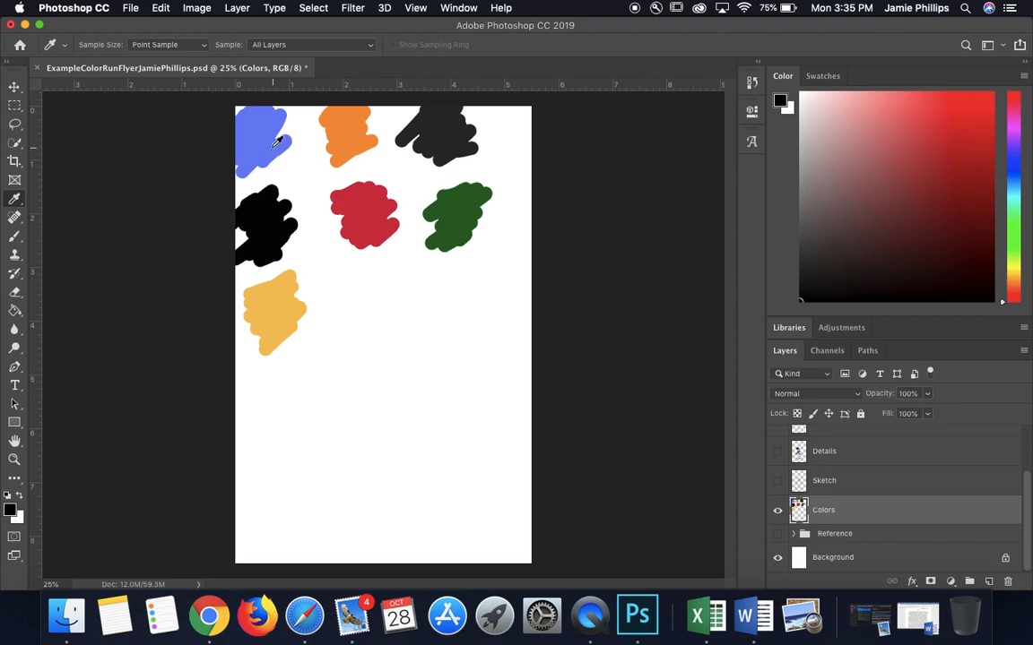
click(251, 125)
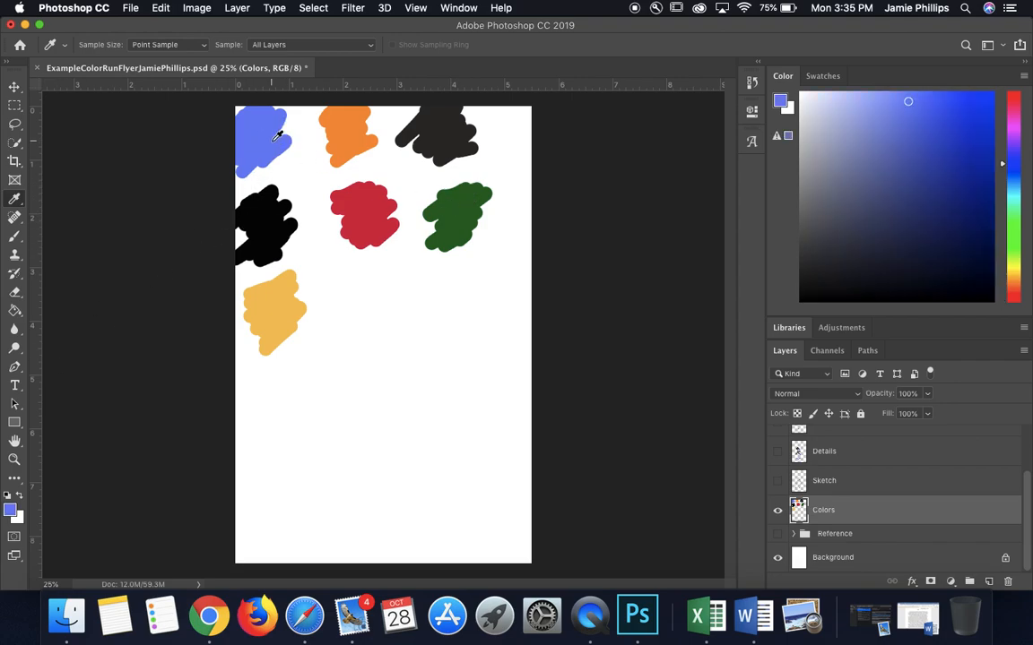
click(15, 235)
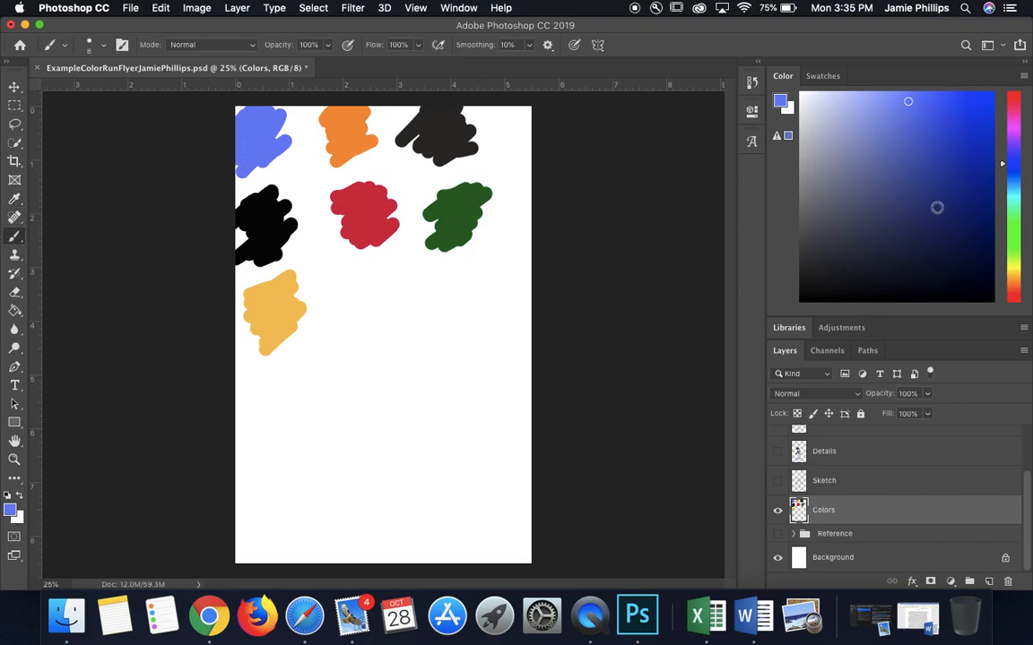
Step: Set the foreground color to lime green 9be114 in the Color Picker
click(12, 510)
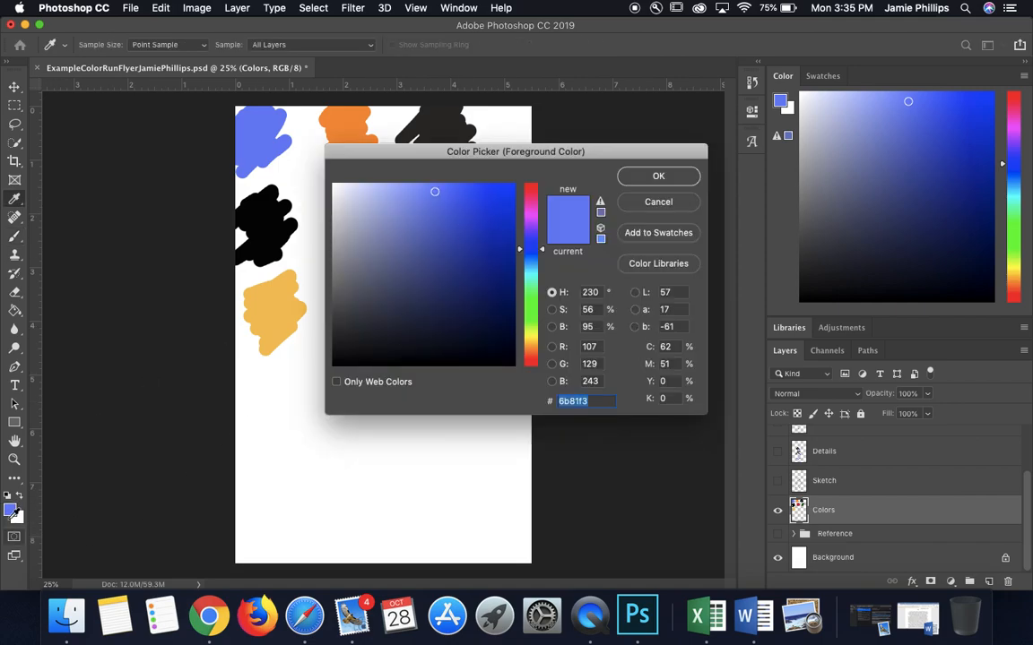
mouse_move(532, 232)
mouse_down()
mouse_move(528, 196)
mouse_move(520, 224)
mouse_up()
drag(529, 307, 530, 328)
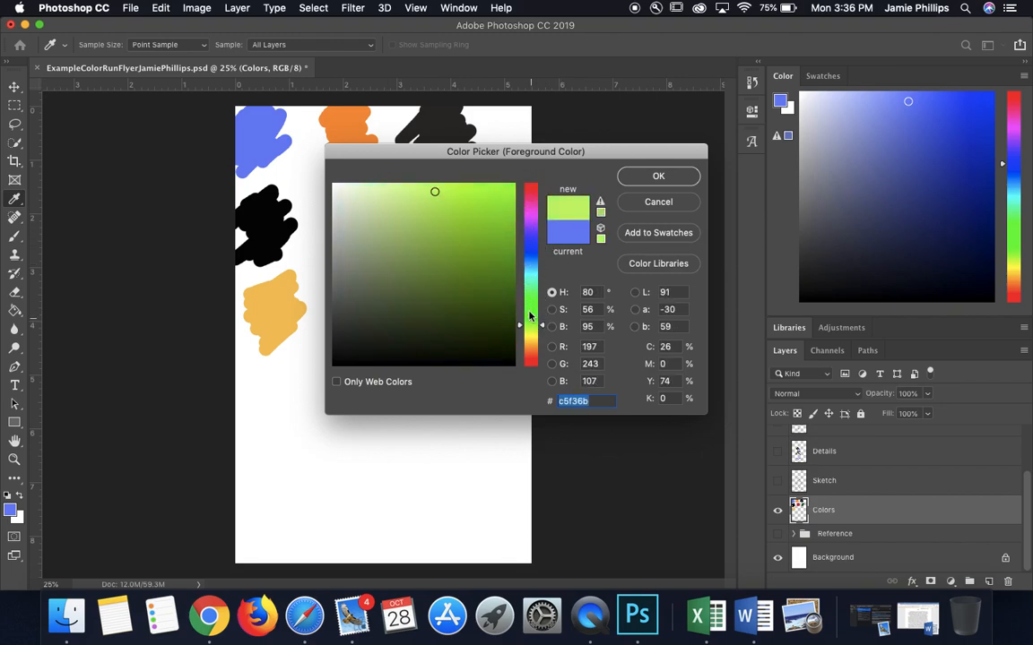
mouse_move(434, 191)
mouse_down()
mouse_move(436, 260)
mouse_move(450, 286)
mouse_move(487, 271)
mouse_move(498, 205)
mouse_up()
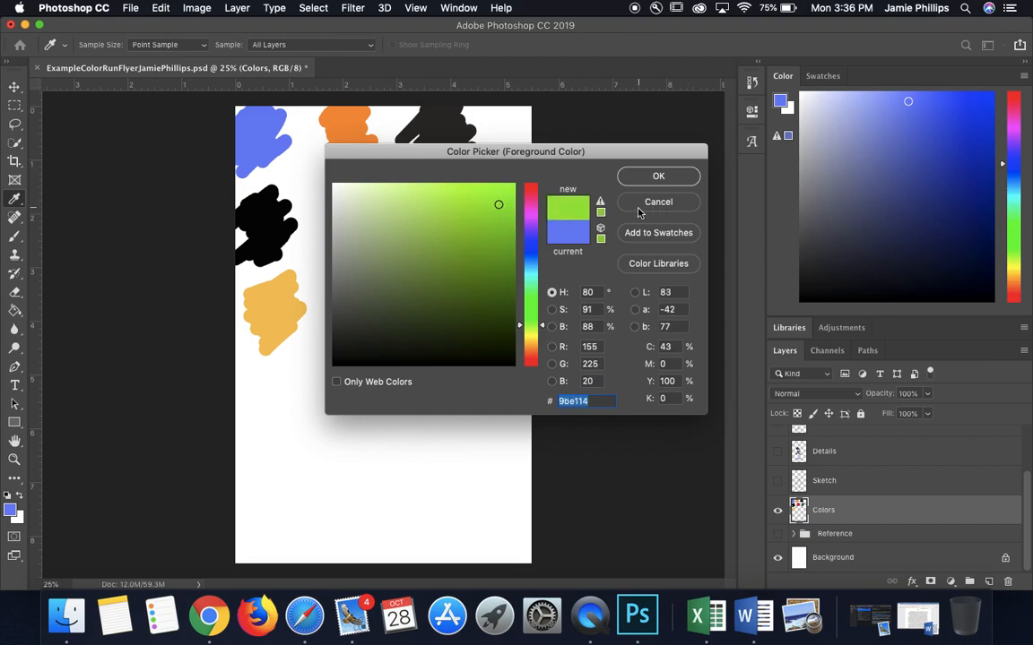
click(654, 176)
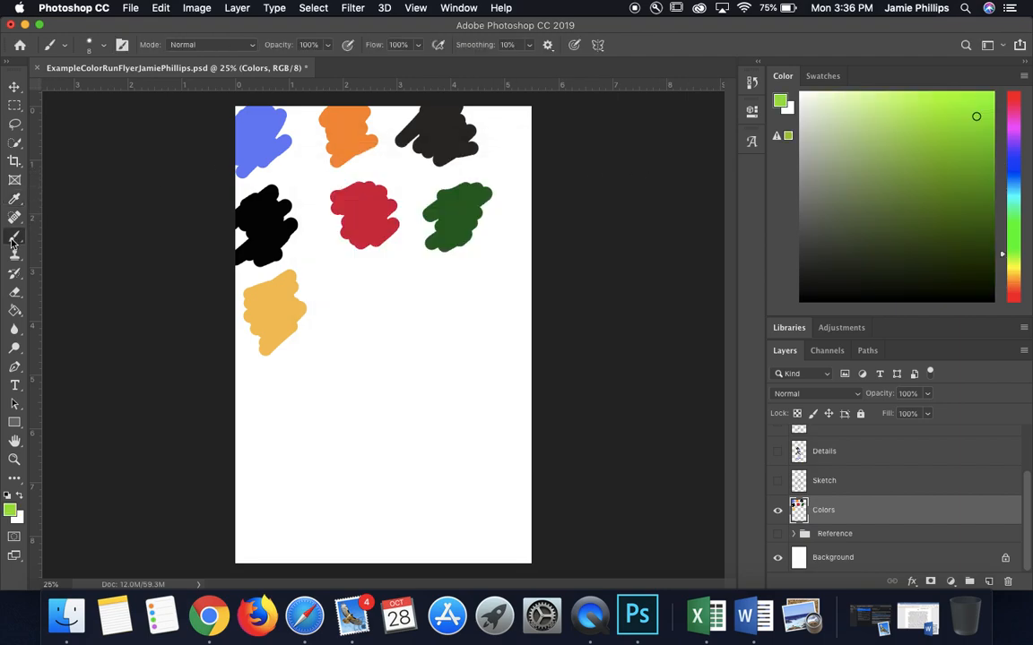
Step: Set the brush size to 50 px and paint a lime green swatch beside the yellow one on the Colors layer
click(89, 47)
drag(102, 86, 114, 87)
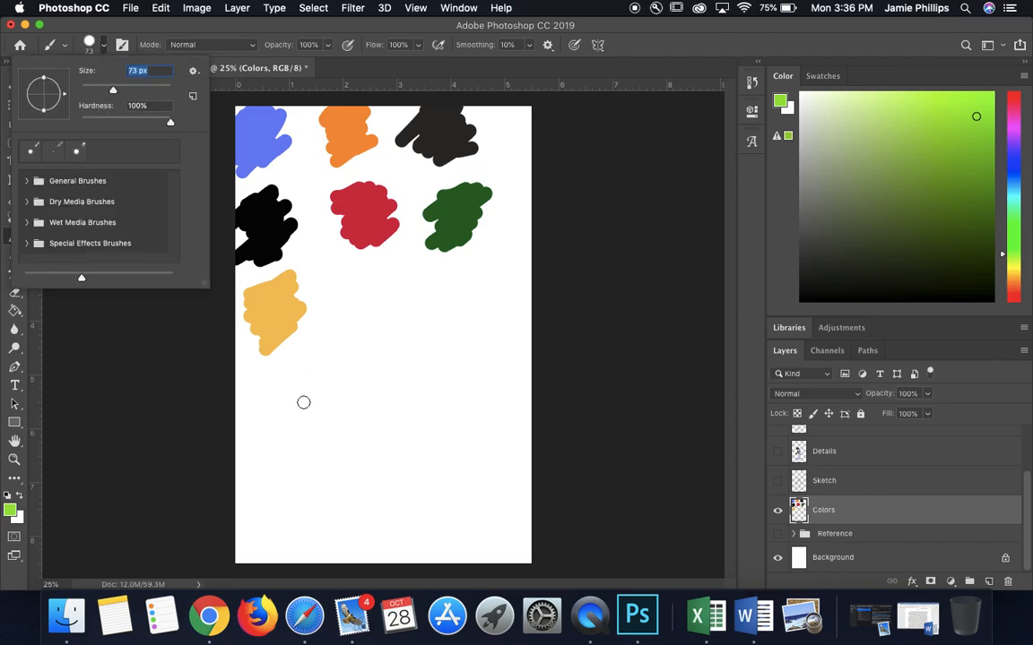
text(50)
key(Return)
mouse_move(367, 286)
mouse_down()
mouse_move(384, 277)
mouse_move(392, 315)
mouse_up()
click(14, 87)
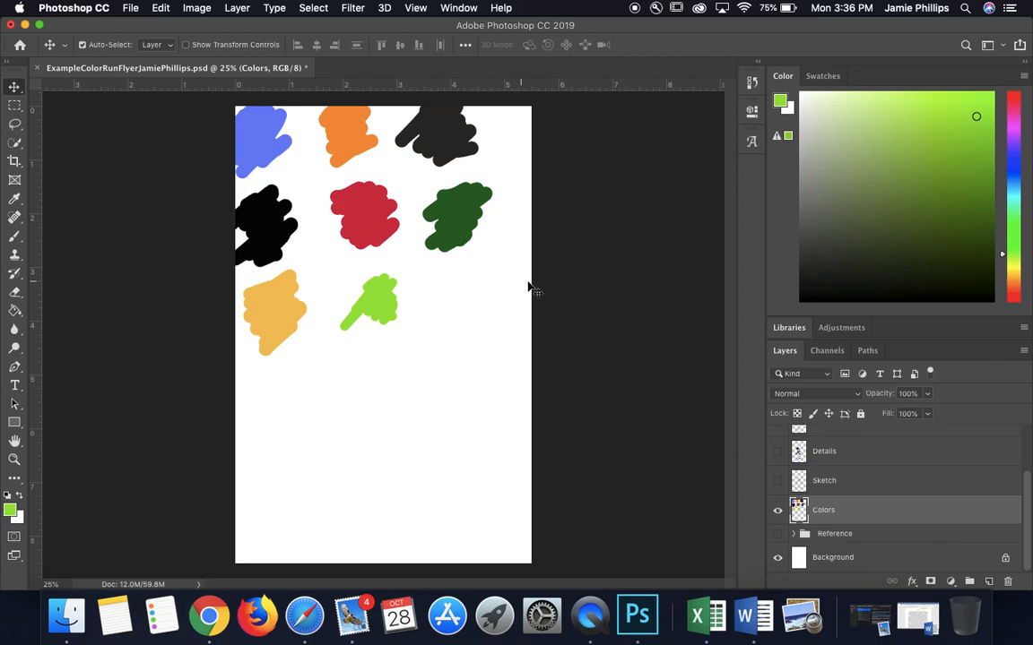
click(126, 11)
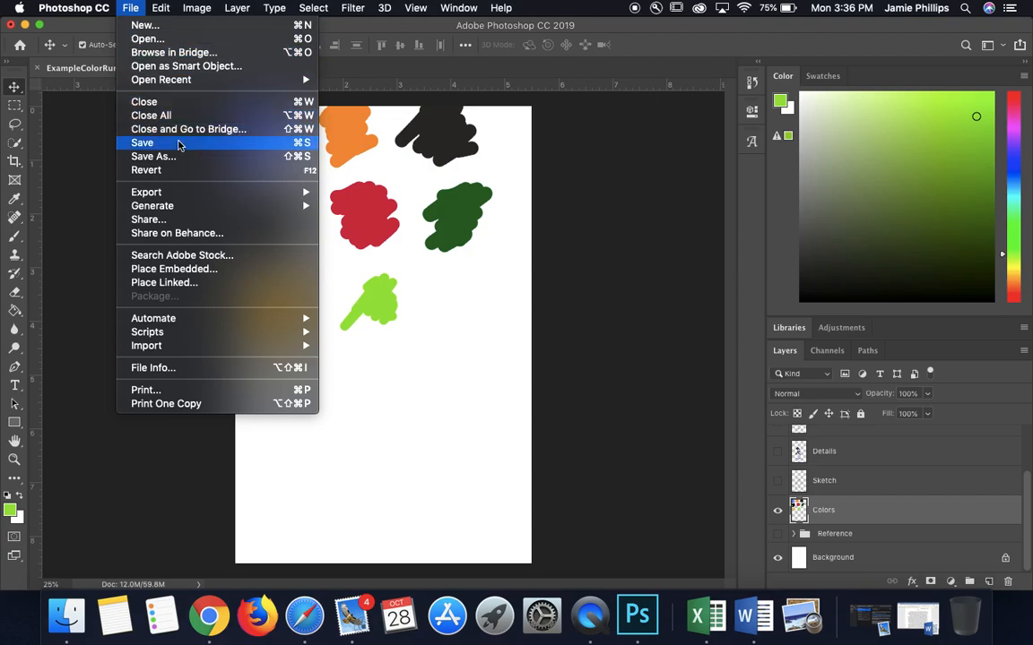
click(154, 156)
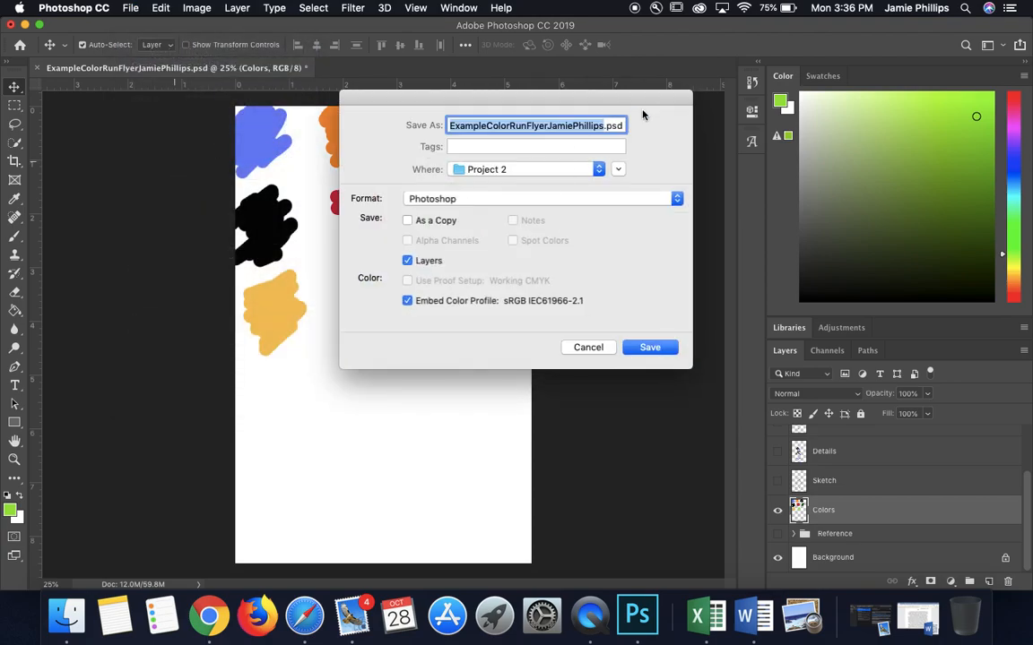
click(595, 200)
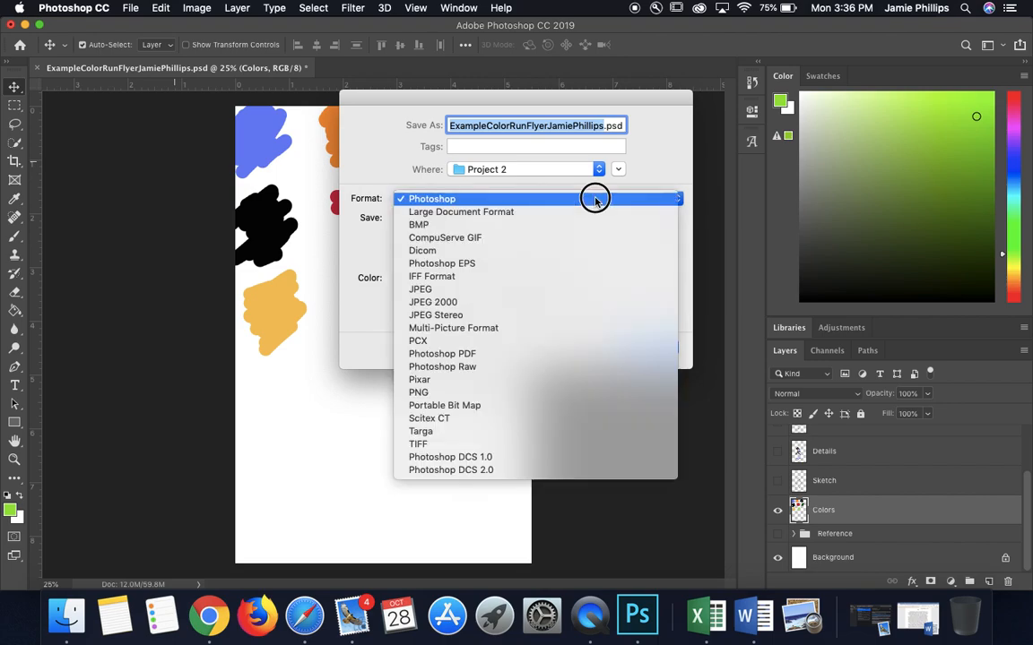
click(470, 290)
click(588, 347)
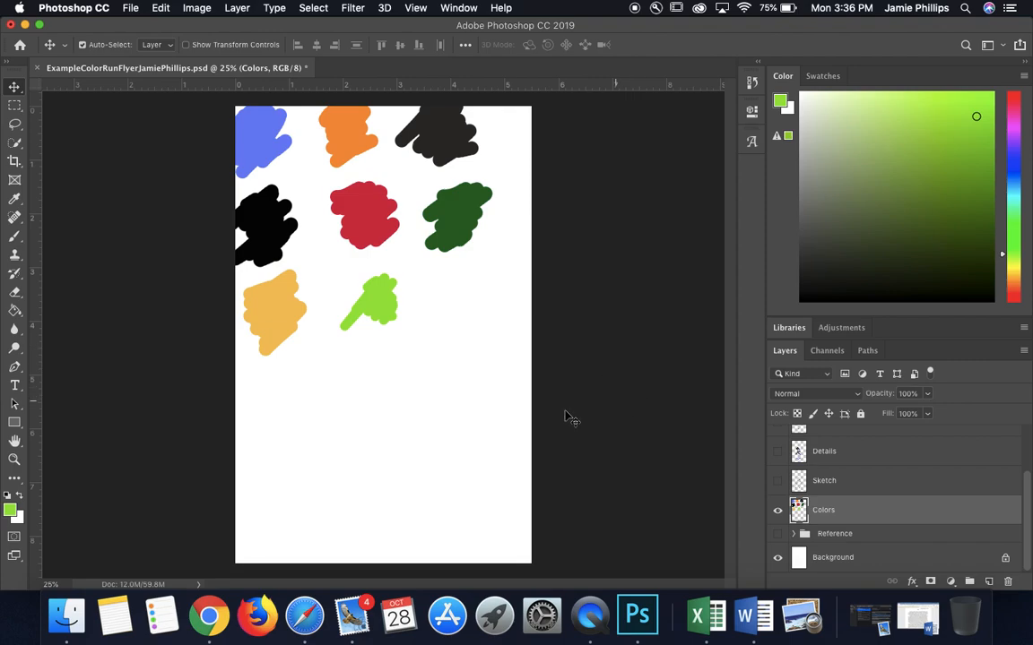
Step: Hide the Colors layer and show the Sketch and Outline layers, with Sketch as the active layer
click(777, 510)
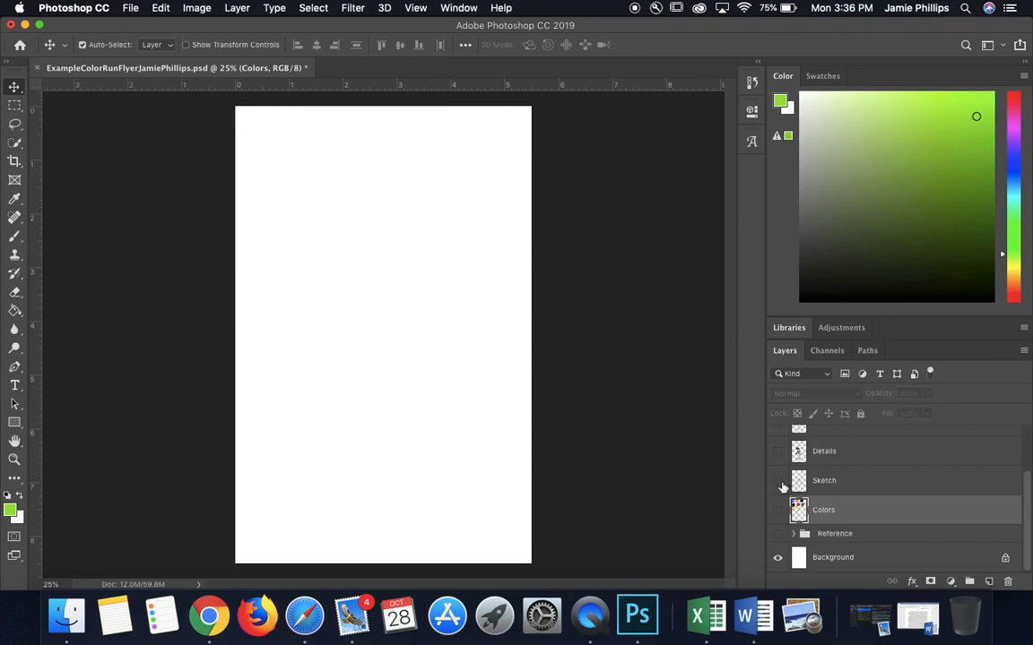
click(778, 482)
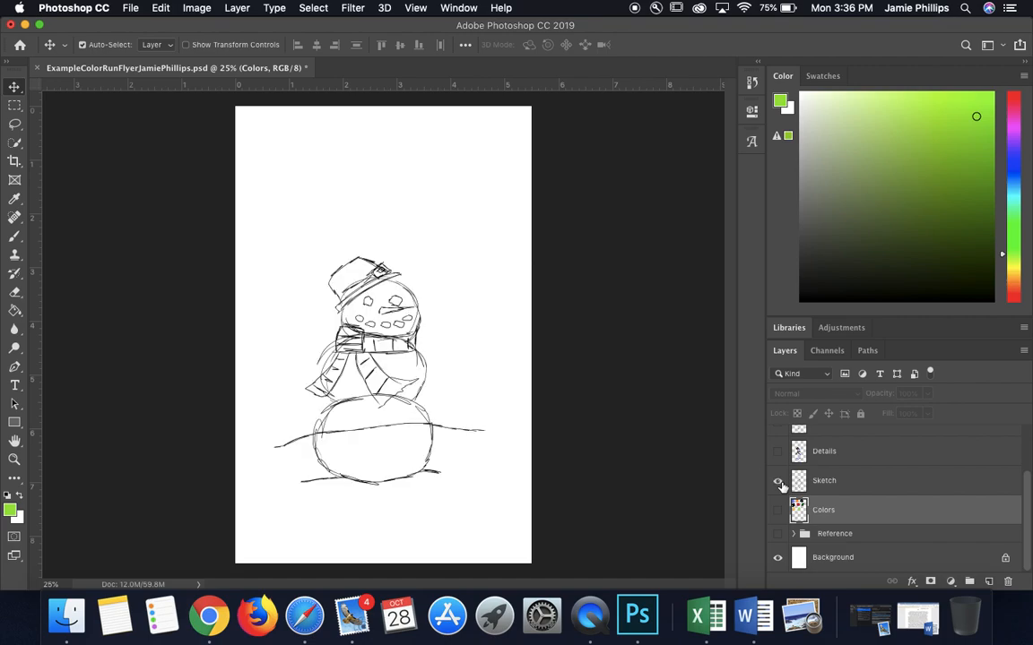
scroll(874, 489, up, 1)
click(874, 490)
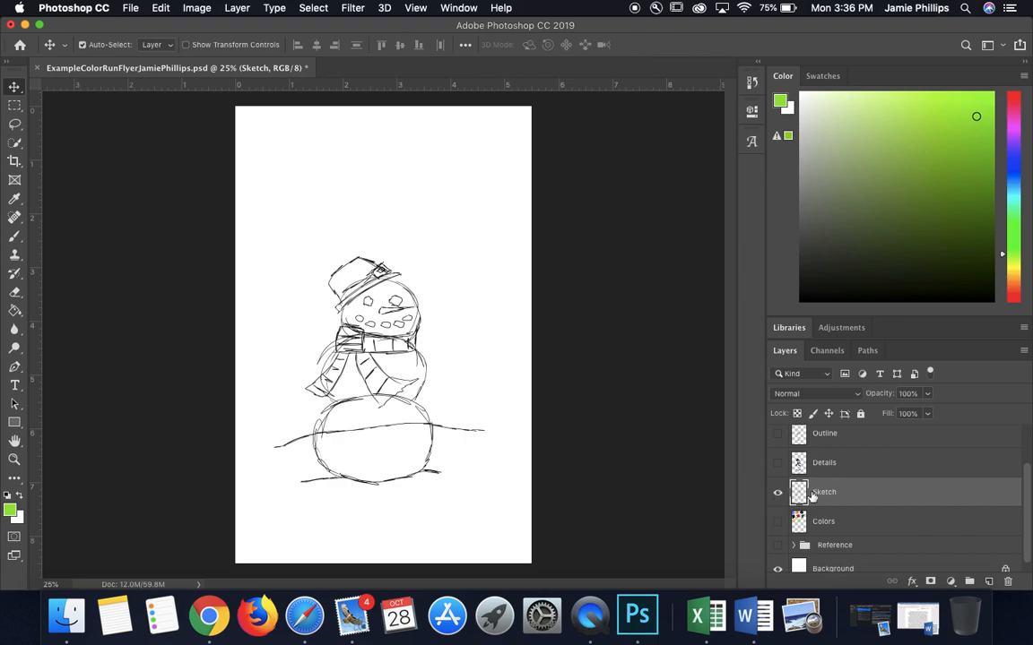
scroll(852, 496, up, 1)
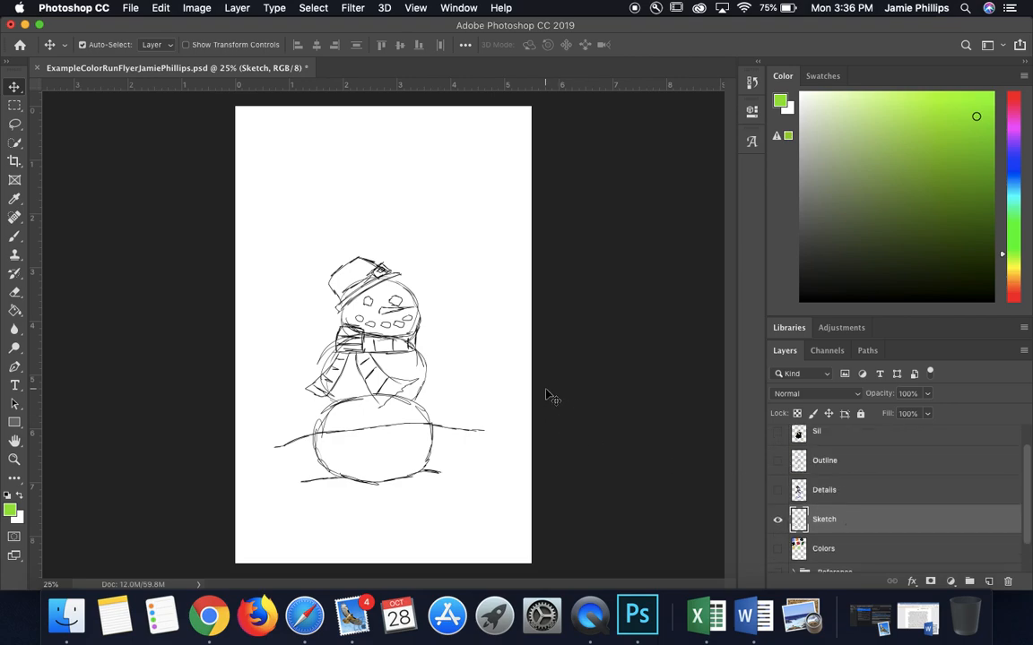
click(777, 461)
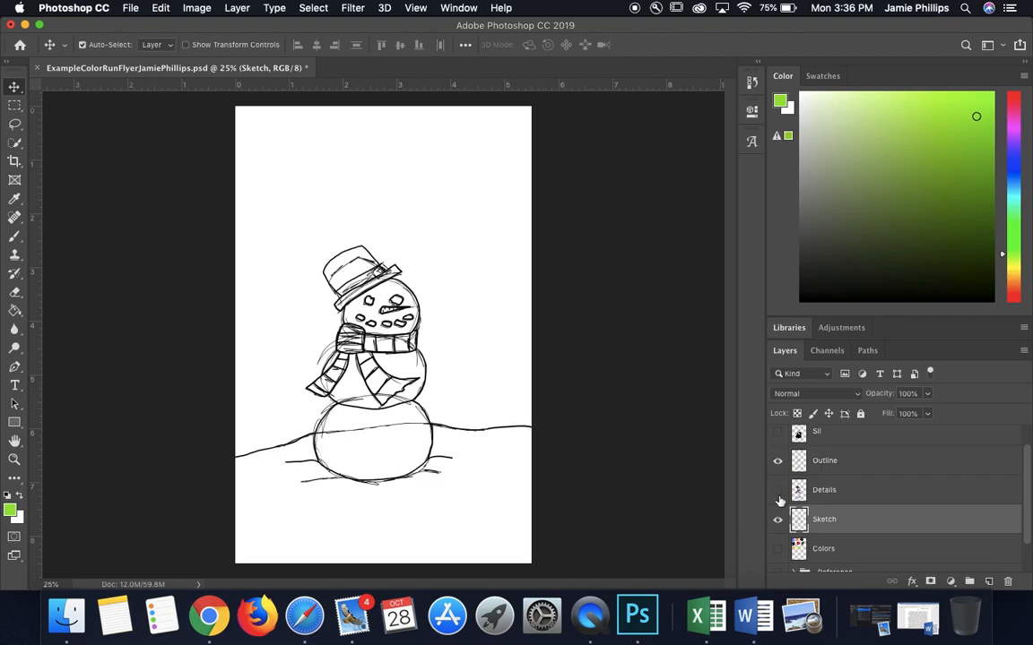
Step: Hide the Outline layer so that only the Sketch layer shows over the background
click(777, 520)
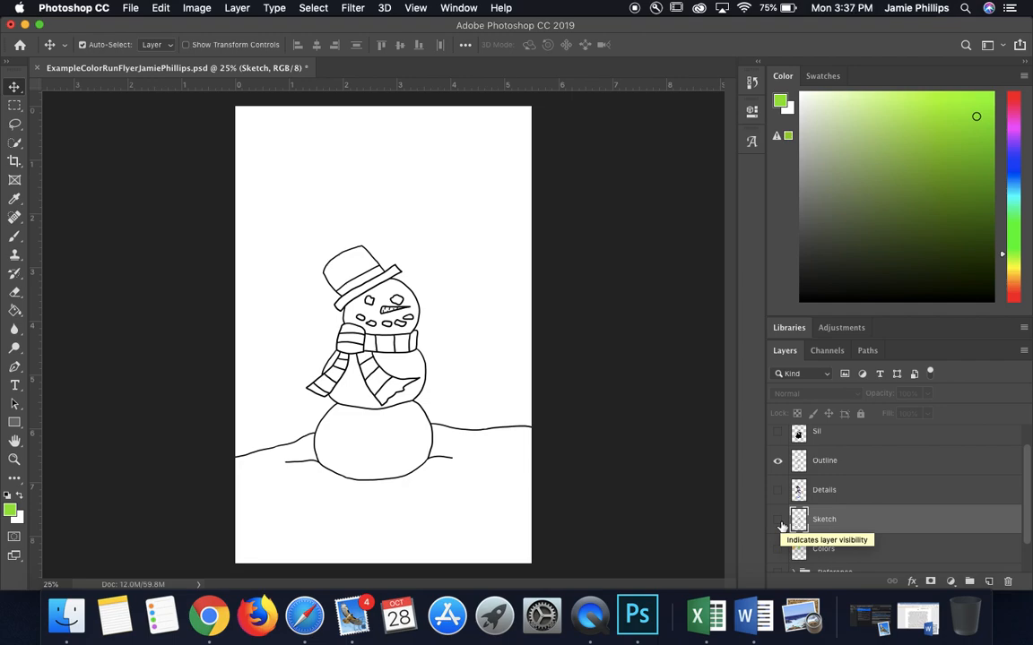
click(777, 461)
click(778, 520)
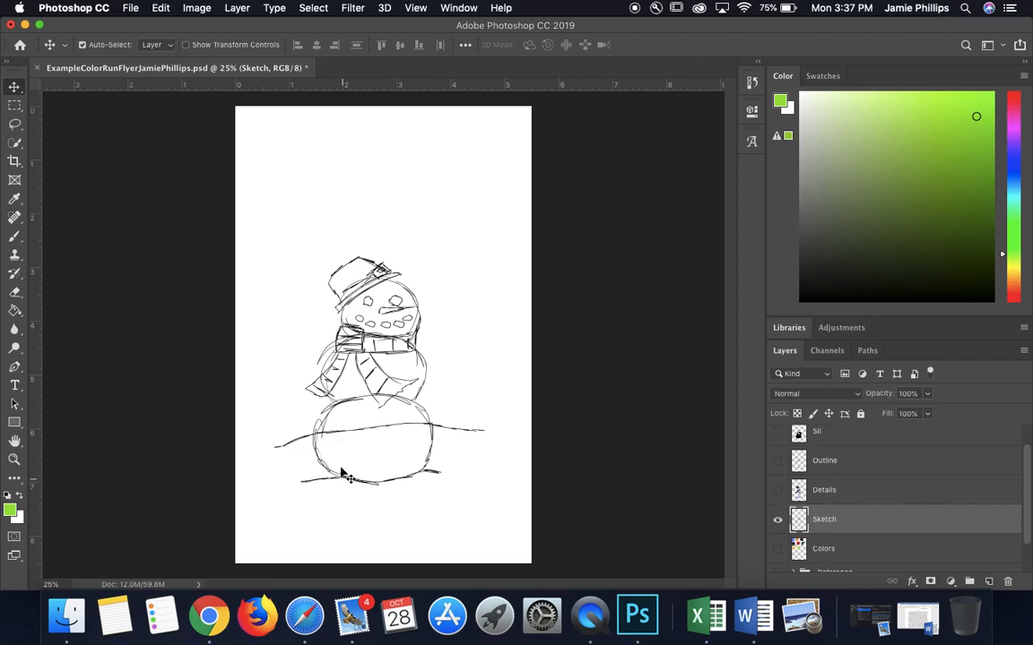
Step: Show and expand the Reference group, and hide its Layer 5, Layer 4 and Layer 3 images
scroll(803, 448, down, 2)
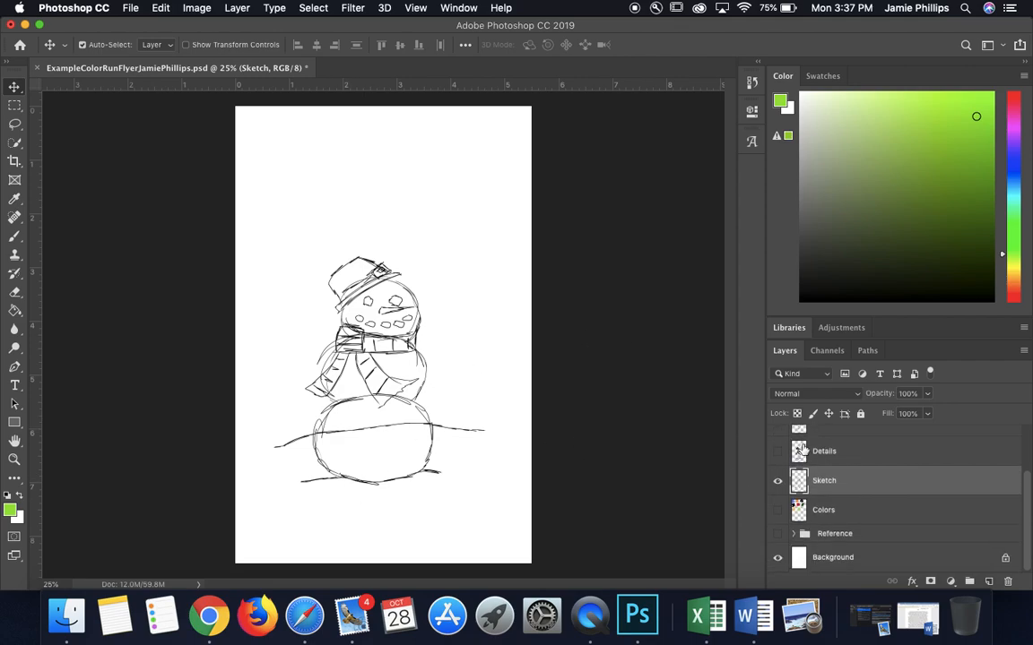
click(776, 534)
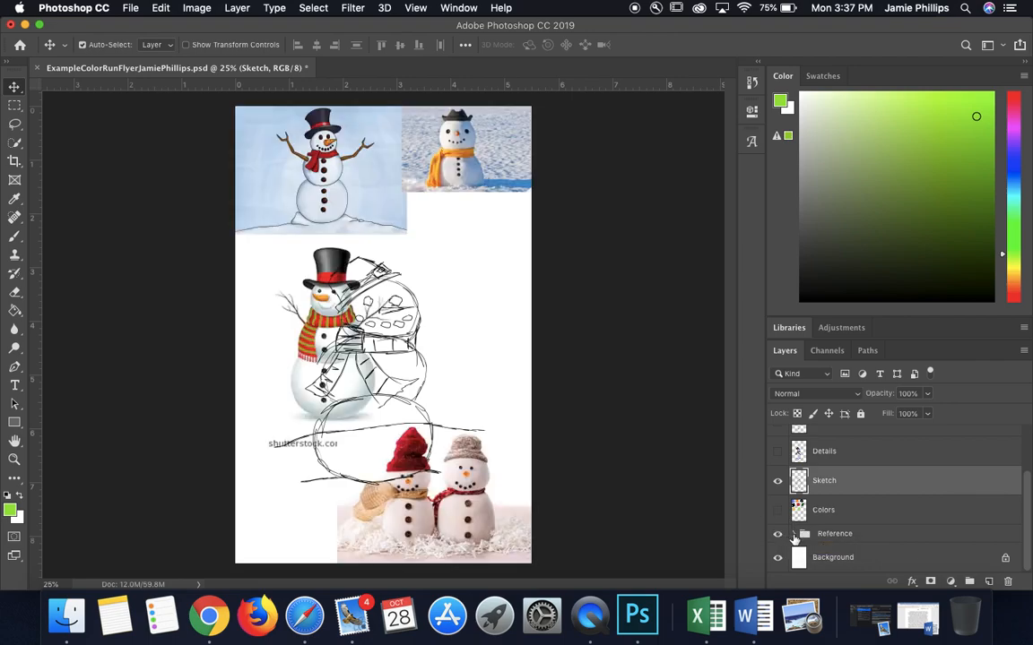
click(792, 533)
scroll(848, 537, down, 3)
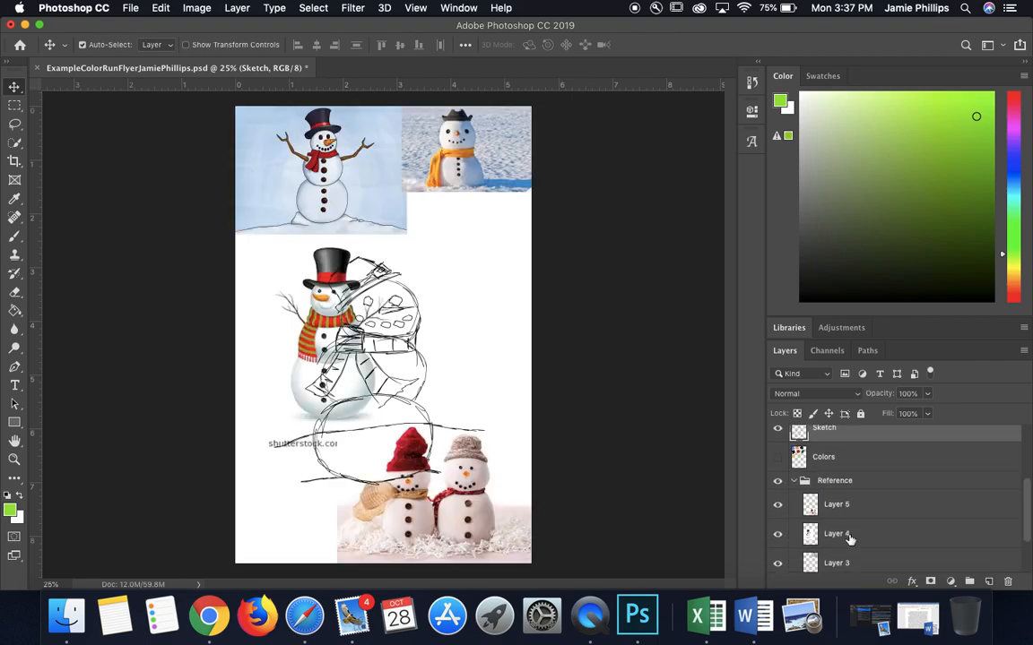
click(777, 492)
click(779, 521)
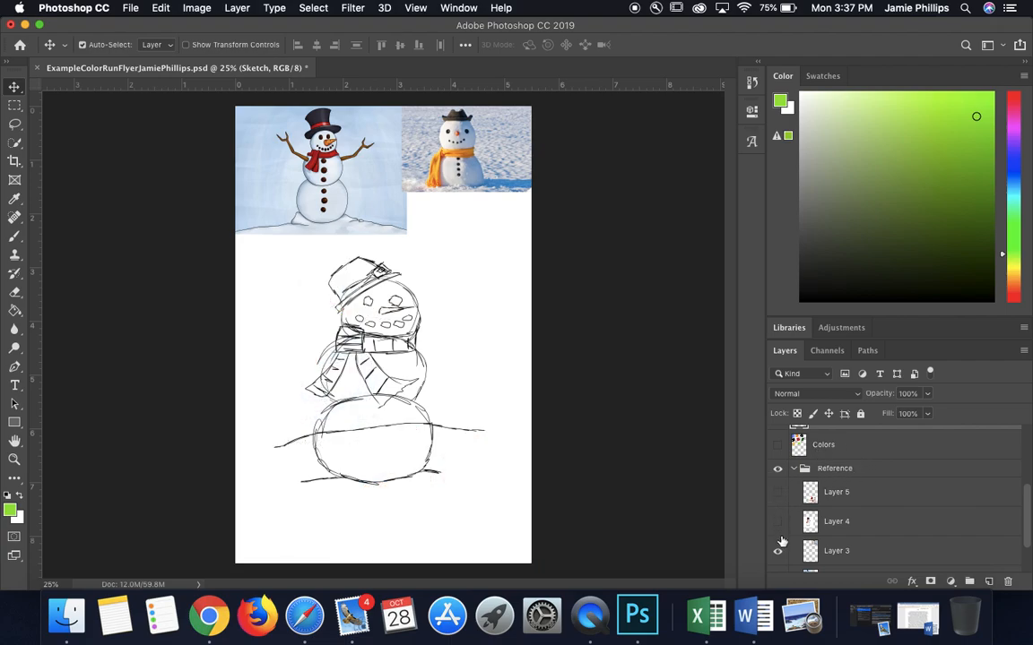
click(779, 550)
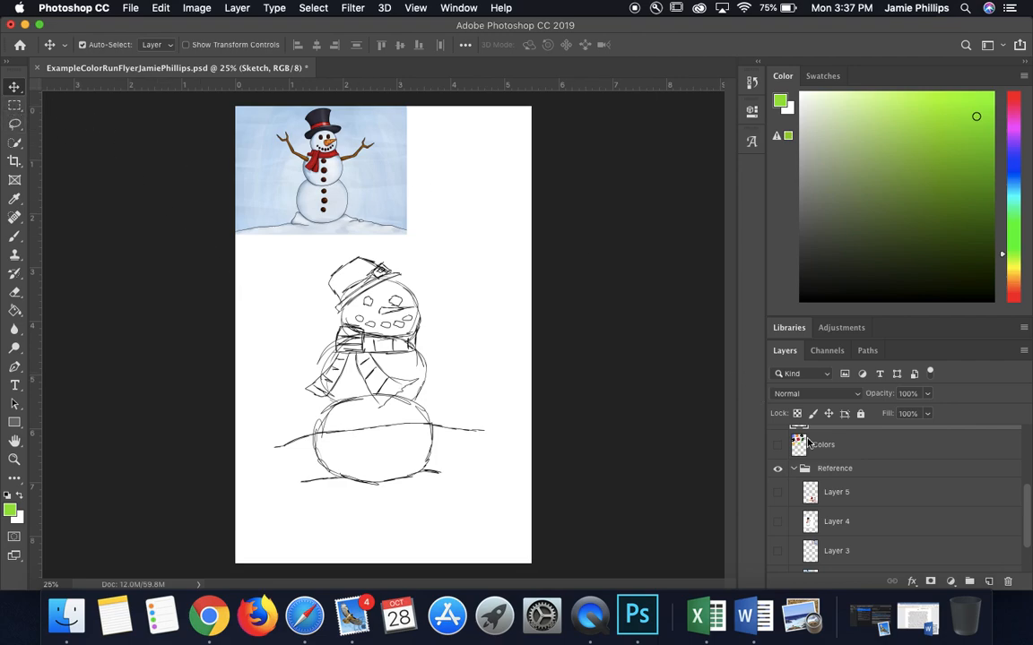
Step: Free-transform the Layer 2 snowman image, enlarging it to about 216% and placing it behind the sketch
scroll(849, 531, down, 2)
click(803, 531)
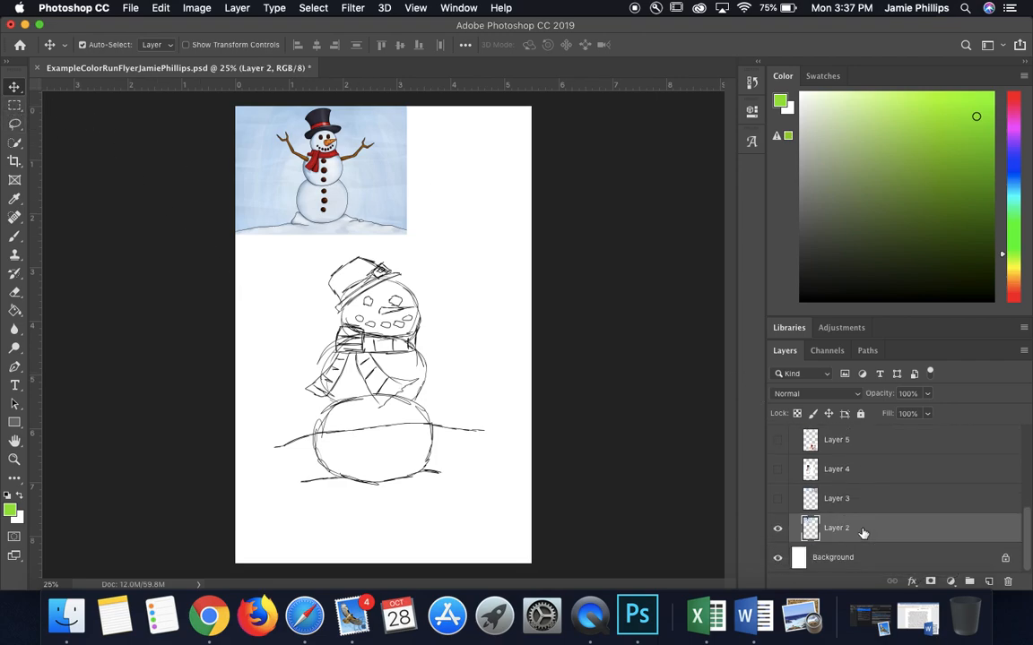
scroll(848, 511, up, 2)
scroll(848, 511, down, 2)
click(160, 8)
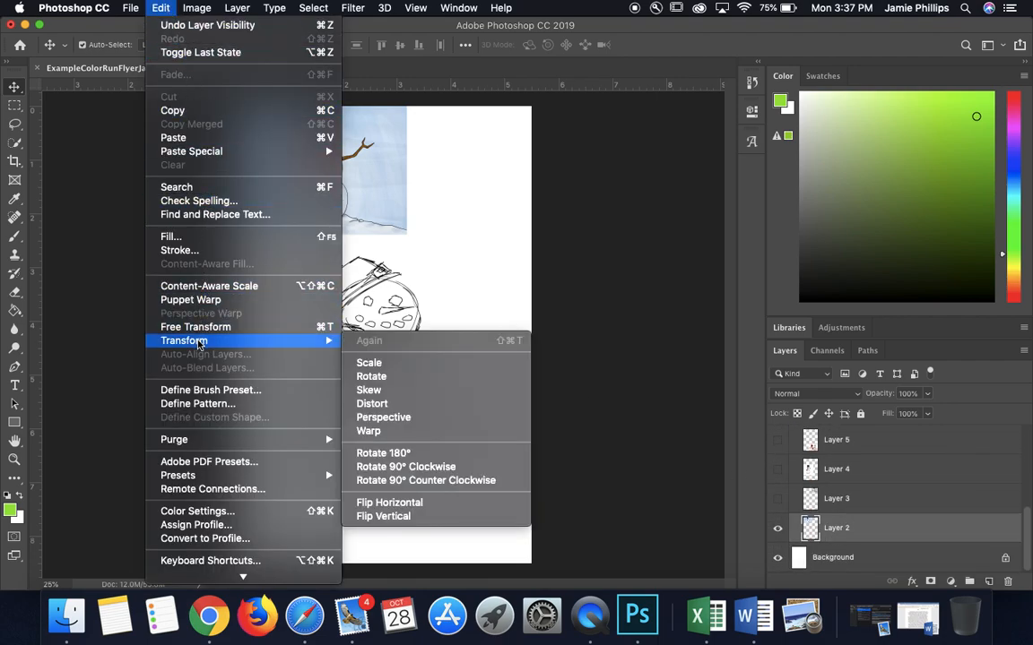
click(197, 328)
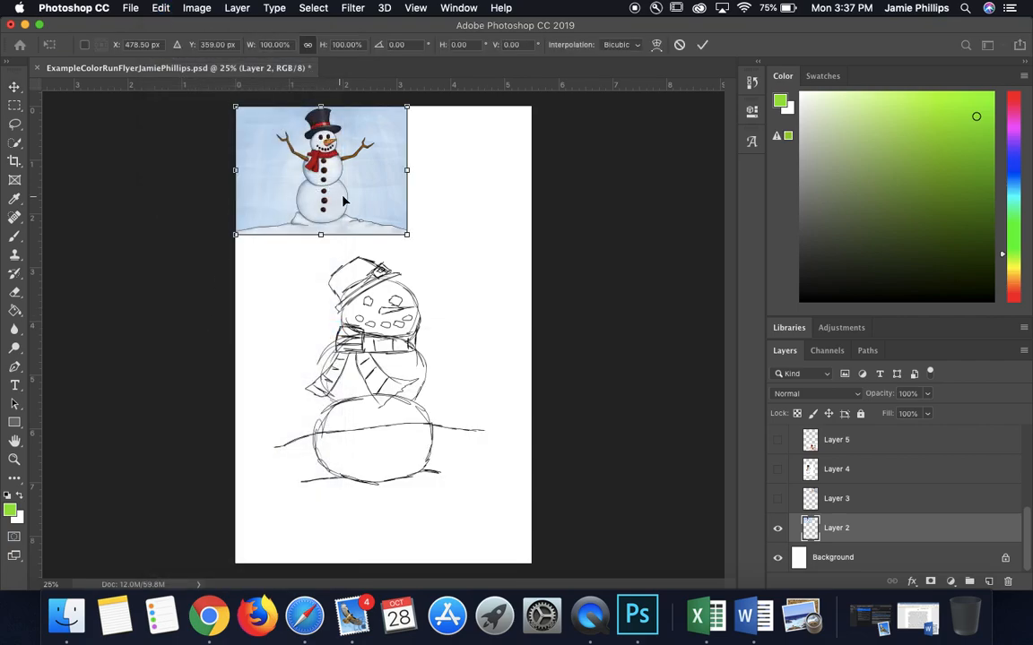
drag(341, 197, 406, 342)
drag(294, 379, 389, 395)
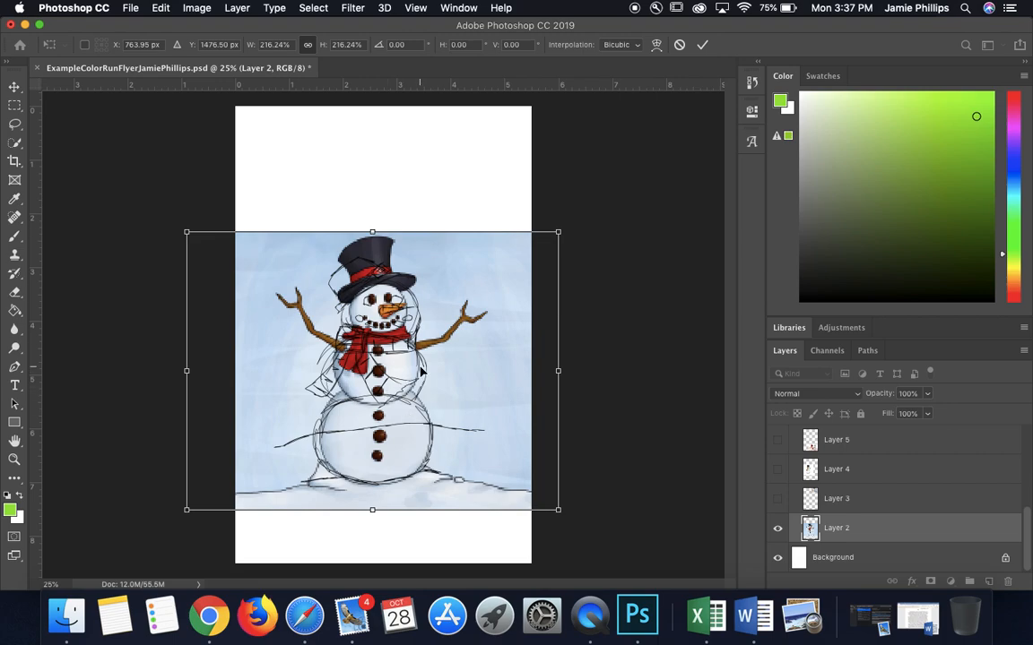
Step: Move the Layer 2 snowman image to the top of the page, enlarge it to cover the canvas and commit the transform
drag(415, 392, 446, 271)
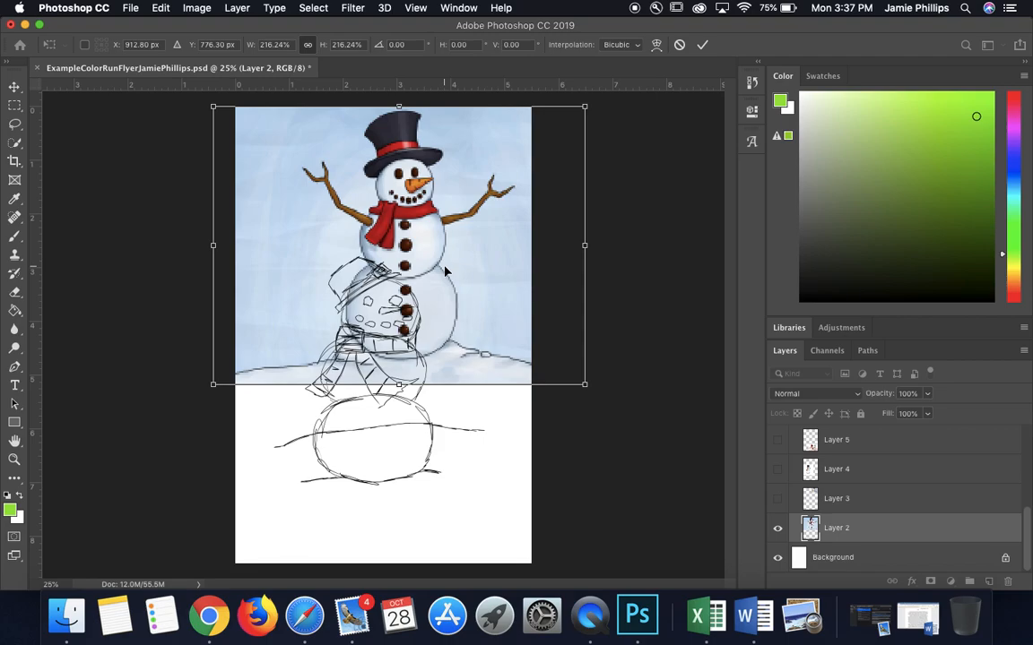
mouse_move(405, 387)
mouse_down()
mouse_move(395, 572)
mouse_move(415, 392)
mouse_move(401, 391)
mouse_up()
scroll(777, 440, up, 3)
scroll(778, 440, up, 3)
key(Return)
Step: Briefly show the Typography group to check the text against the enlarged snowman, and hide it again
click(777, 435)
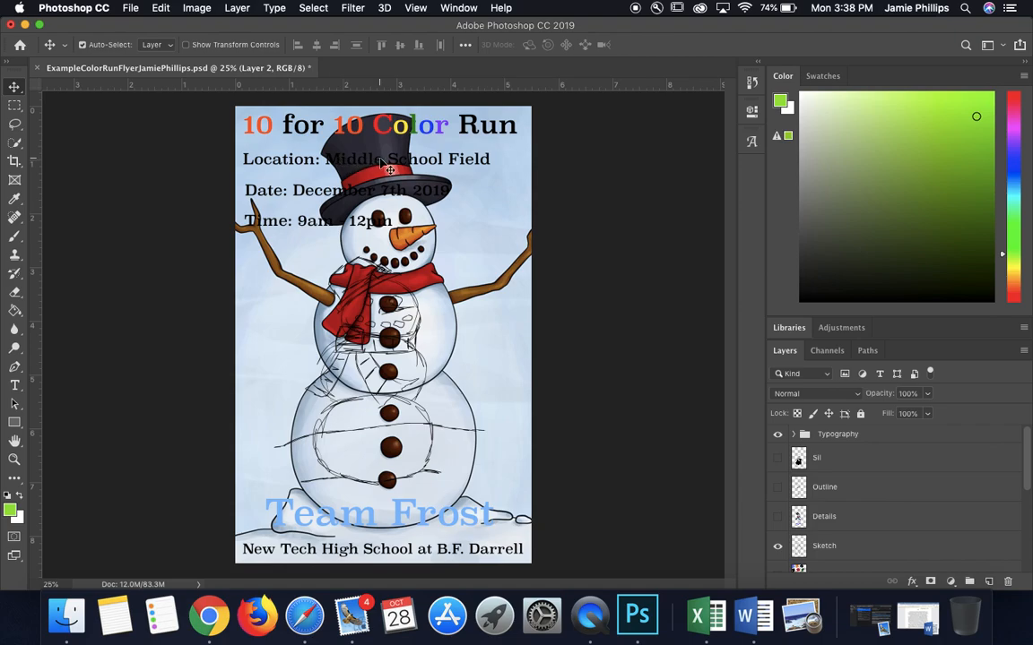
click(778, 436)
scroll(814, 533, down, 3)
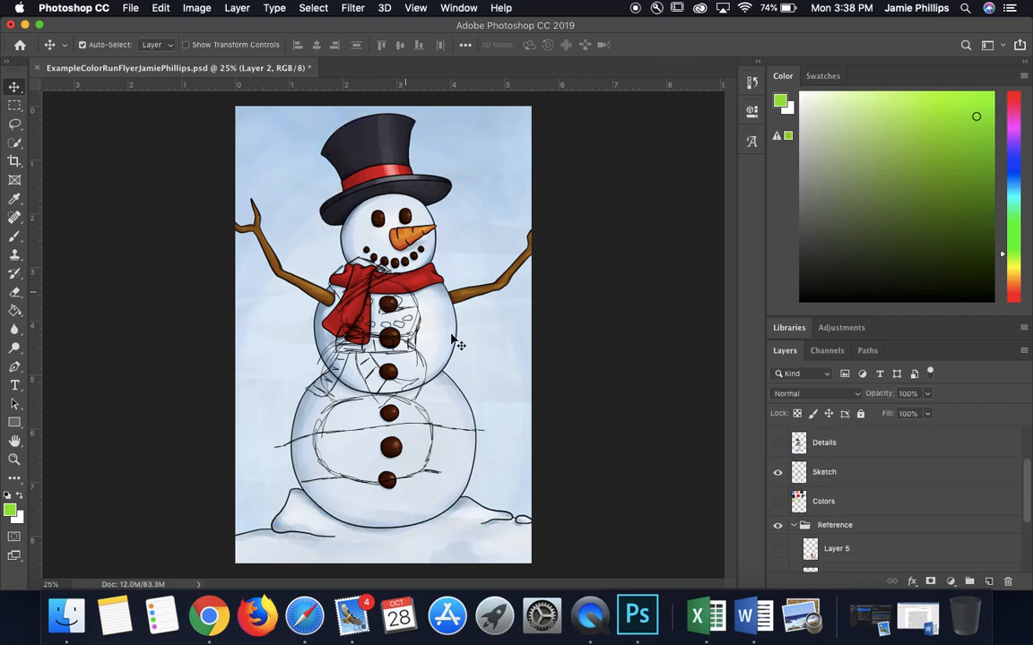
Step: Make the Sketch layer active and switch to the Brush tool
click(17, 91)
scroll(846, 486, down, 3)
scroll(845, 484, up, 3)
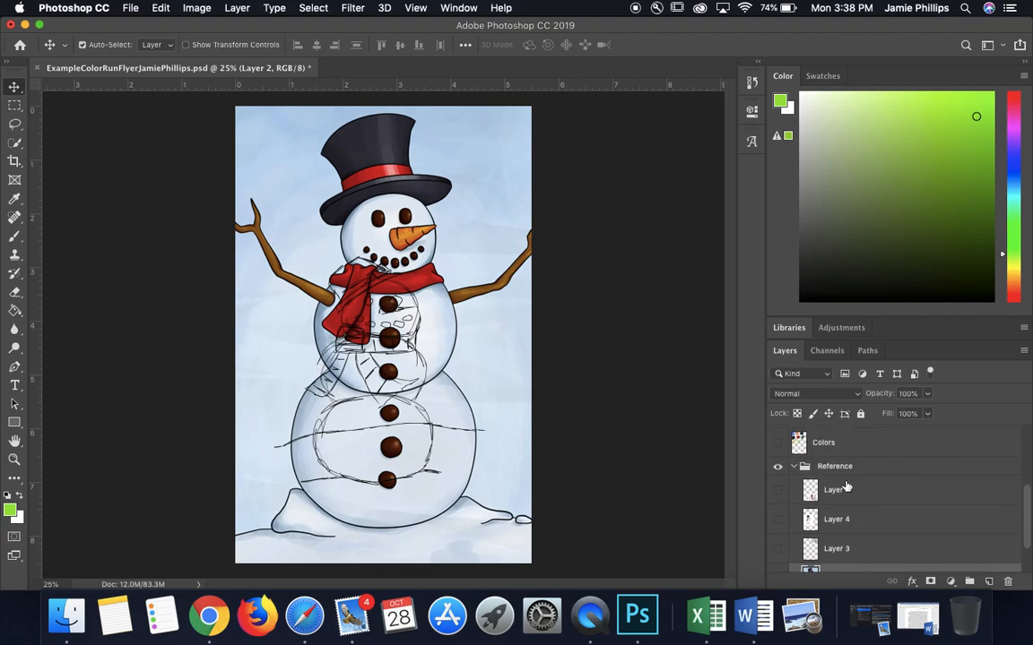
scroll(845, 484, down, 3)
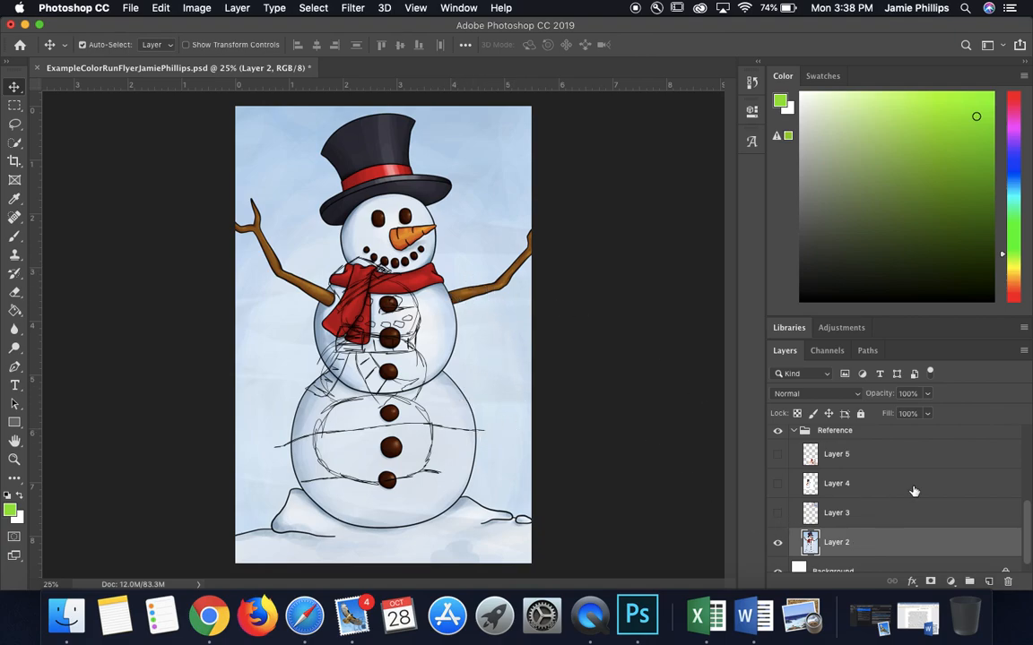
scroll(915, 491, up, 3)
click(861, 482)
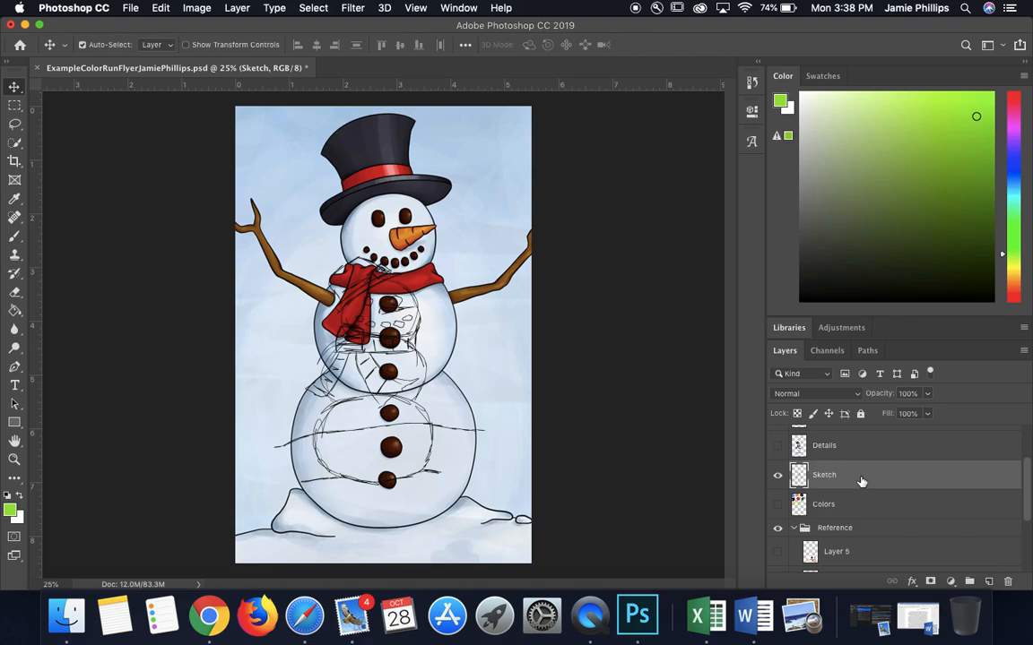
click(15, 236)
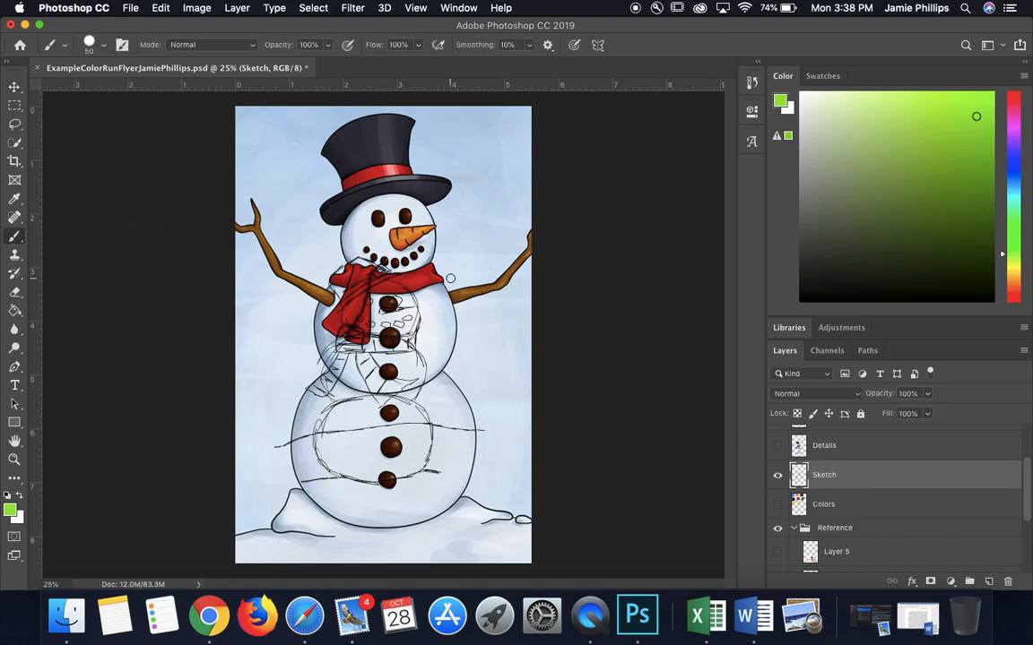
Step: Set the foreground color to pinkish red fd0657 and return to the Brush tool
click(10, 511)
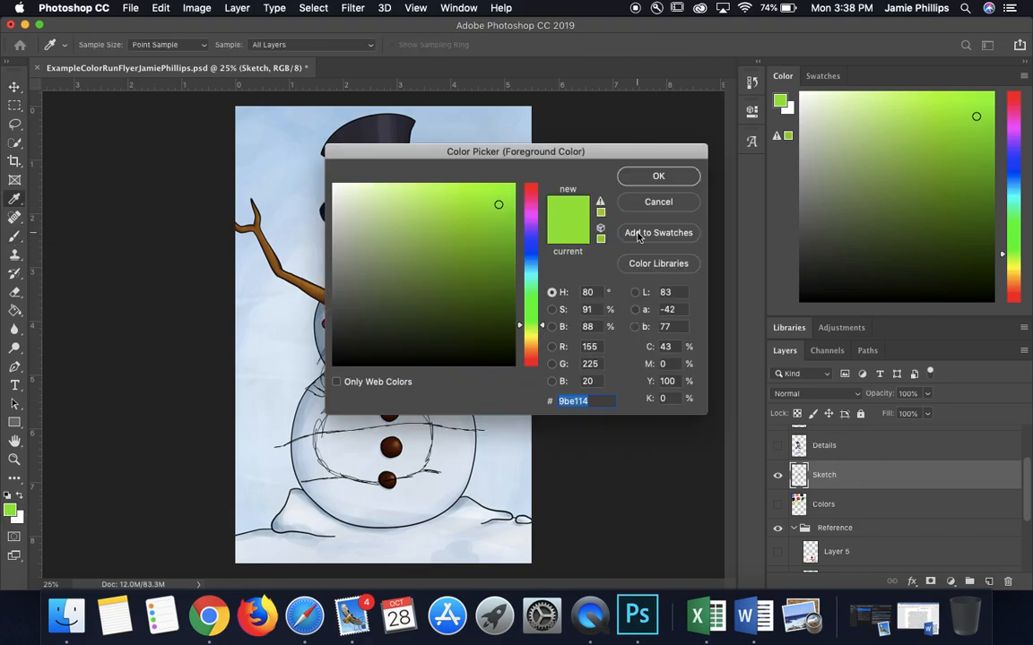
click(530, 193)
click(510, 185)
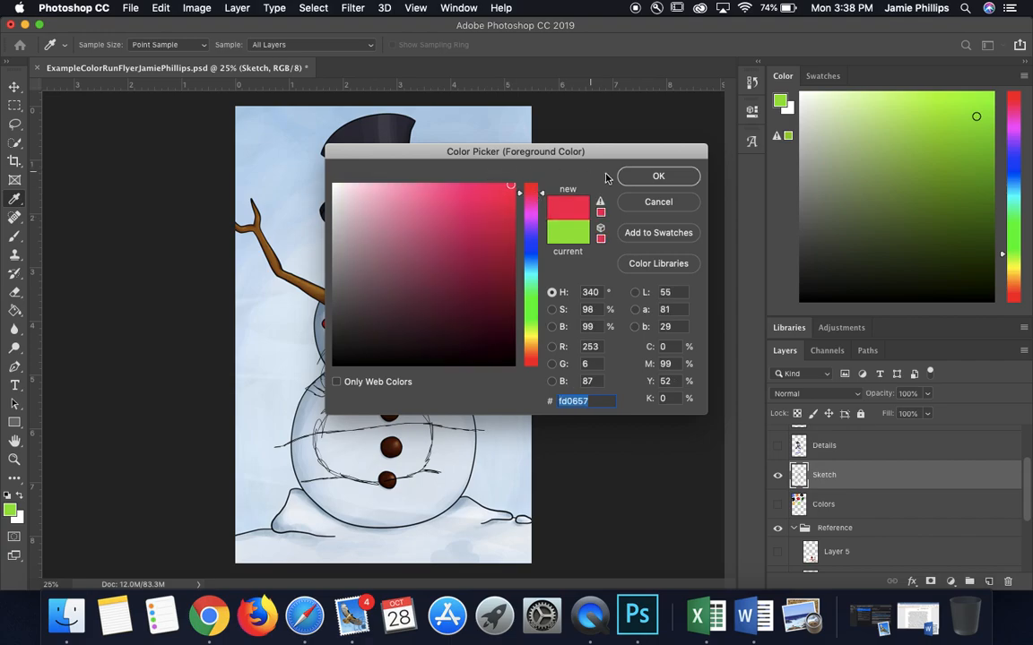
click(658, 176)
key(b)
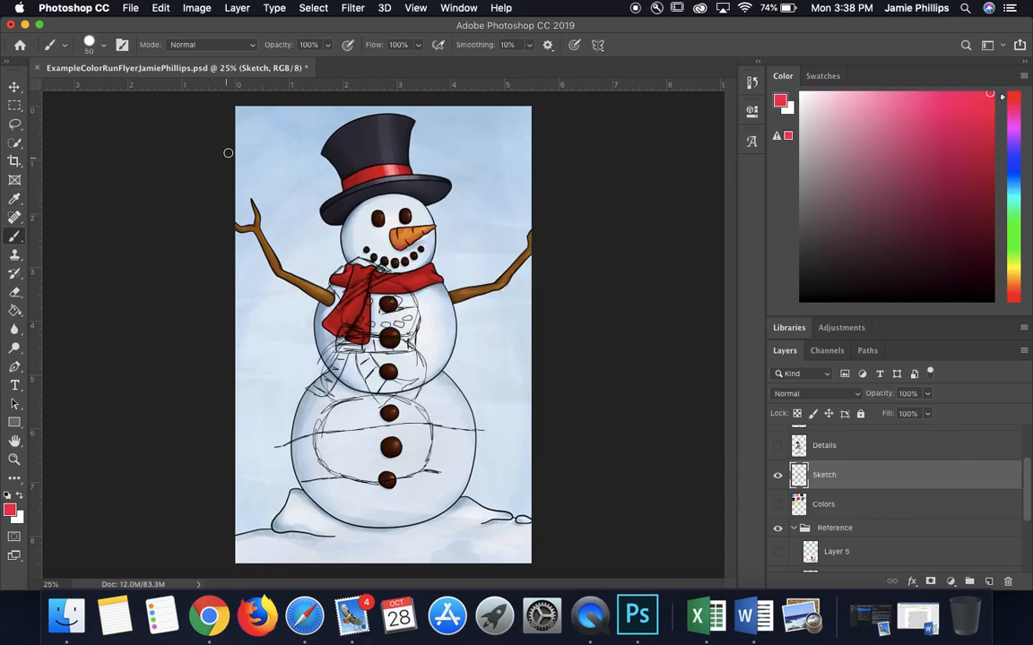
Step: Set the brush size to 10 px
click(88, 42)
click(143, 70)
drag(148, 70, 114, 69)
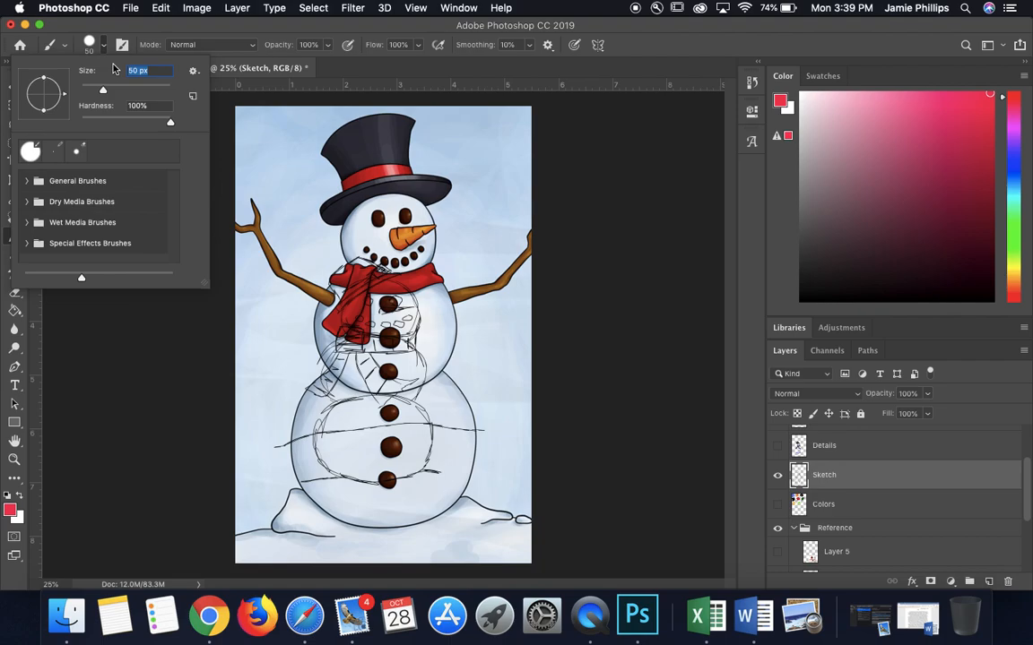
text(10)
key(Return)
Step: Trace the reference snowman's head, eyes and smile in red on the Sketch layer, and check the trace with the Reference group hidden
mouse_move(352, 206)
mouse_down()
mouse_move(347, 254)
mouse_move(333, 250)
mouse_move(358, 266)
mouse_move(402, 274)
mouse_move(437, 264)
mouse_move(444, 198)
mouse_move(422, 180)
mouse_move(375, 224)
mouse_up()
click(411, 213)
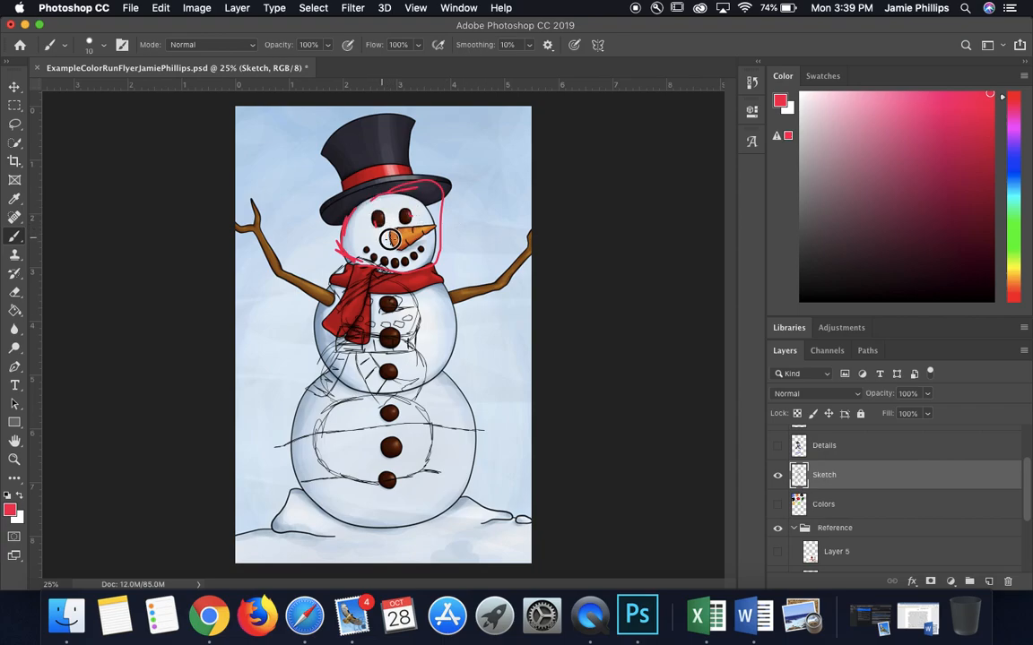
click(778, 529)
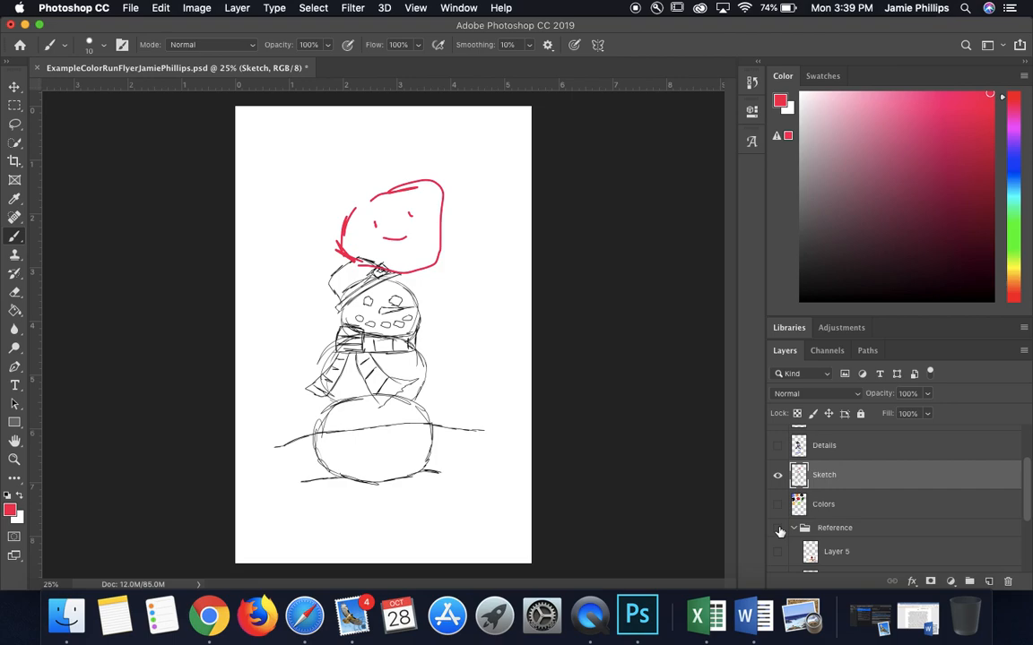
click(778, 529)
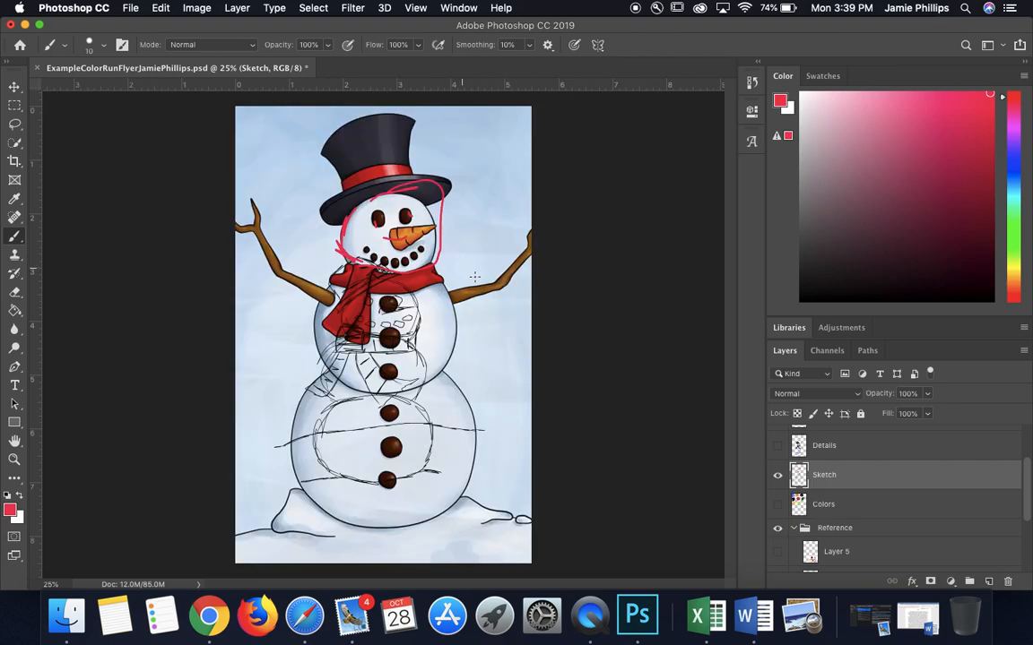
click(777, 528)
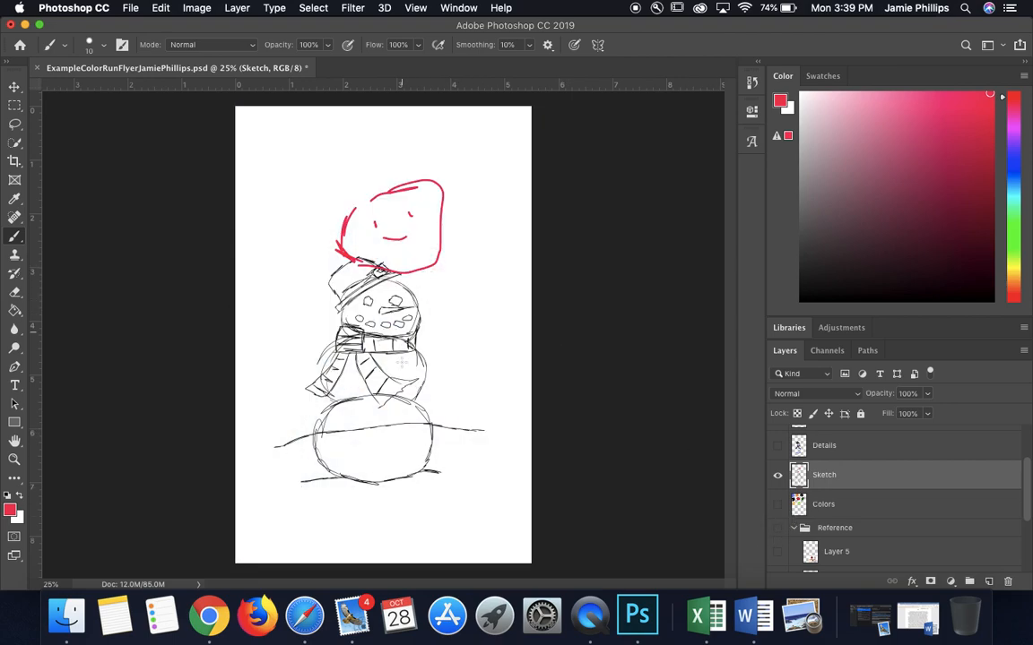
Step: Undo the red head tracing on the Sketch layer and hide the Typography group
key(super+z)
key(super+z)
key(super+z)
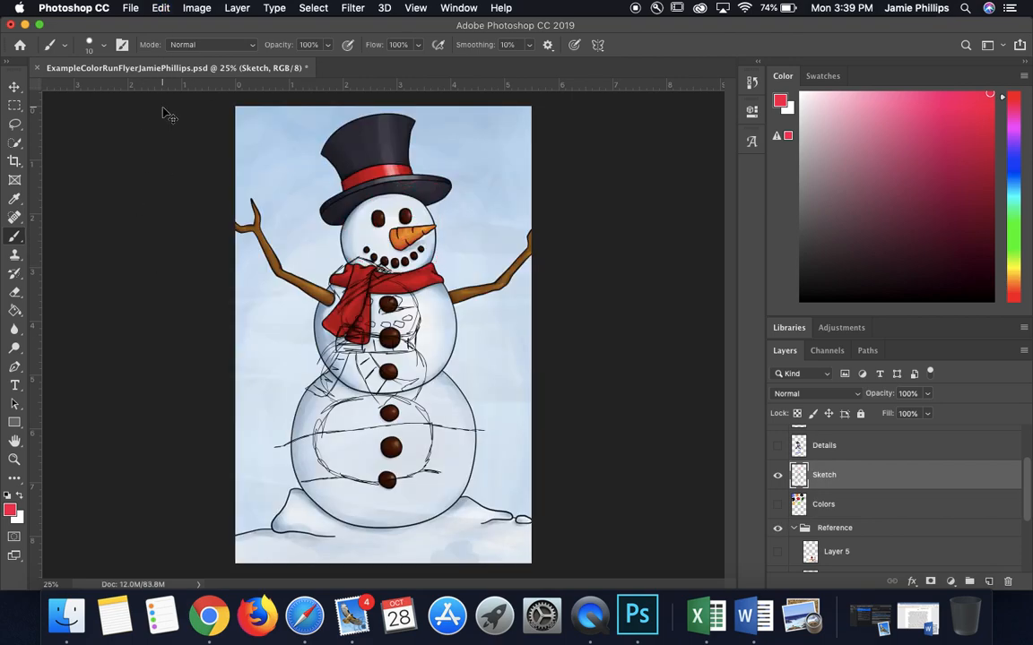
key(super+z)
scroll(809, 443, up, 3)
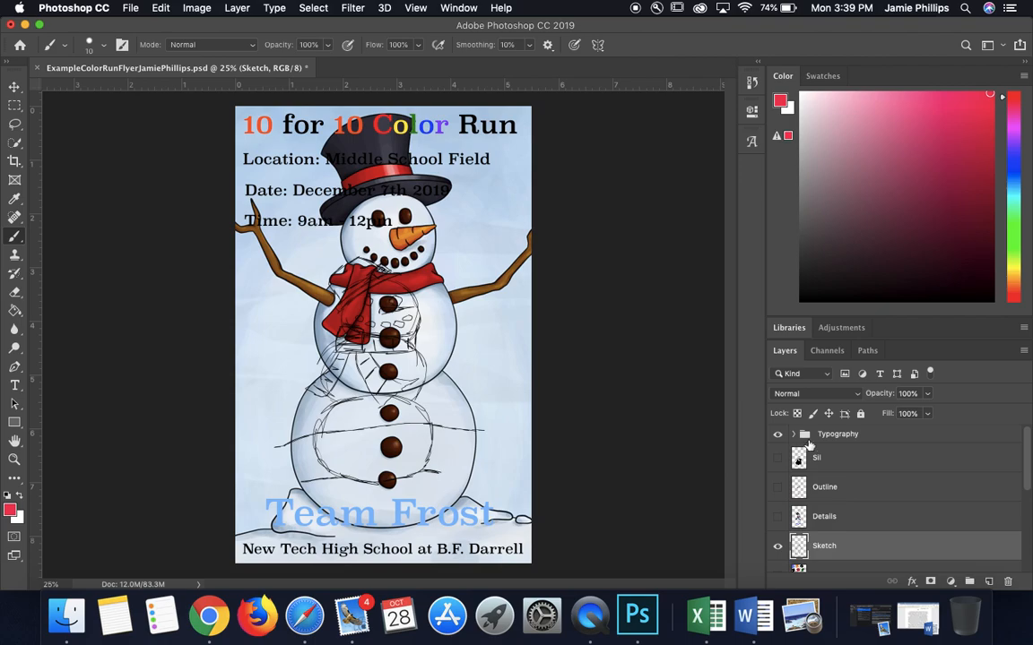
click(778, 434)
Step: Turn on all four images in the Reference group, and hide and collapse the group
scroll(776, 550, down, 5)
scroll(778, 554, up, 1)
click(778, 556)
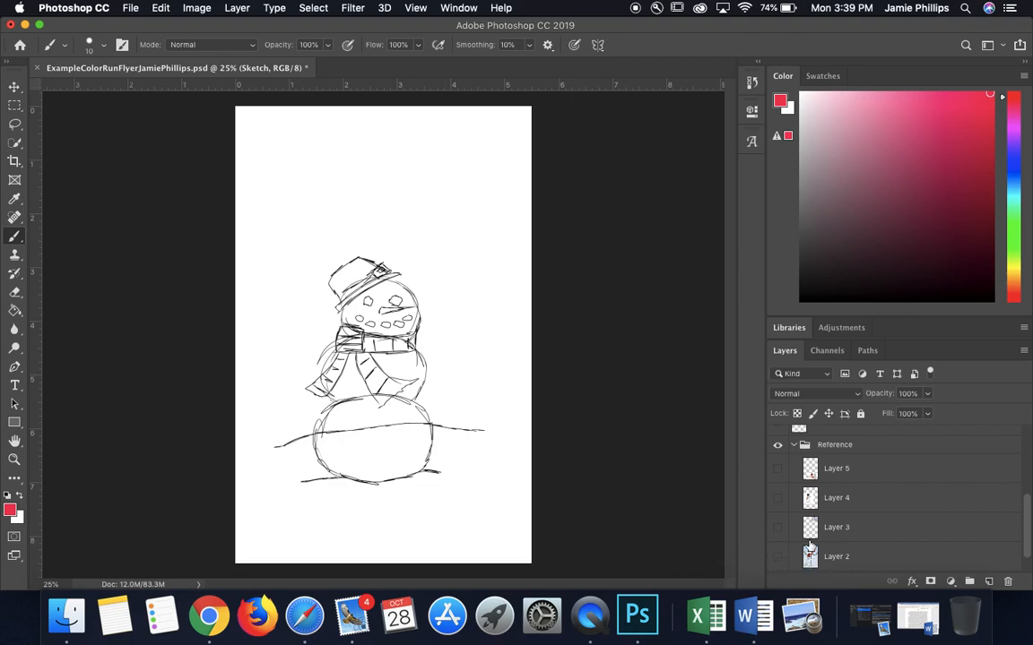
drag(778, 468, 780, 563)
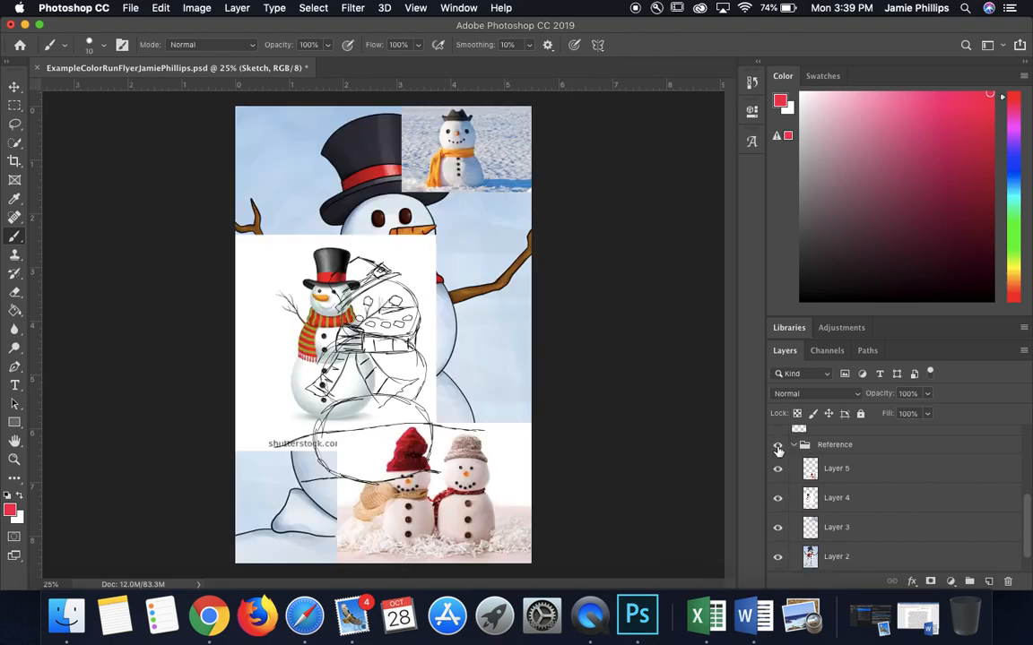
click(777, 444)
click(796, 446)
scroll(797, 446, up, 3)
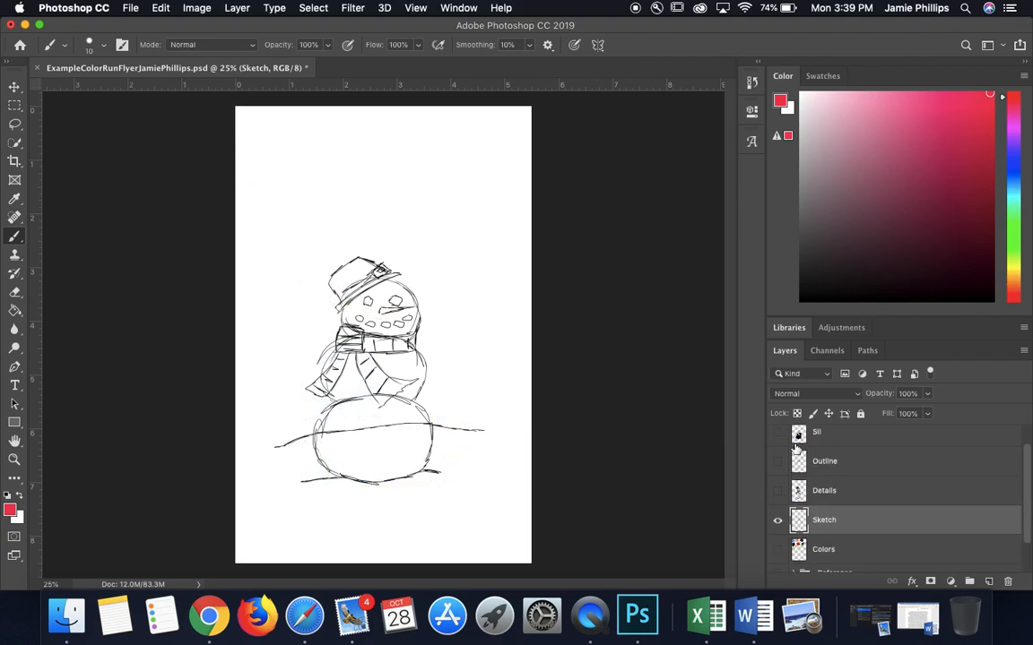
click(131, 8)
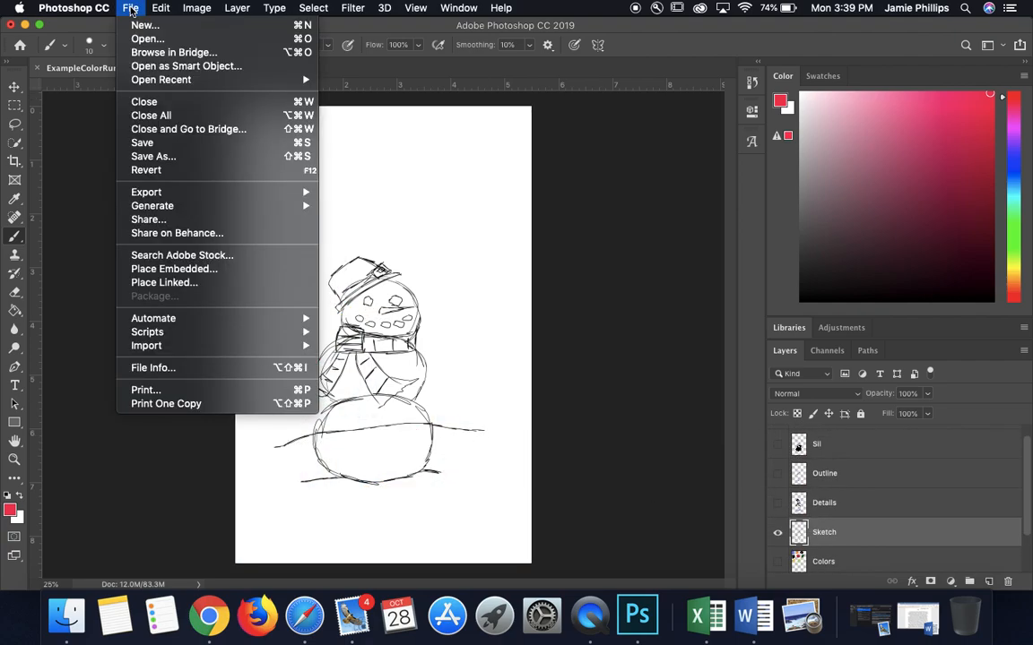
click(576, 344)
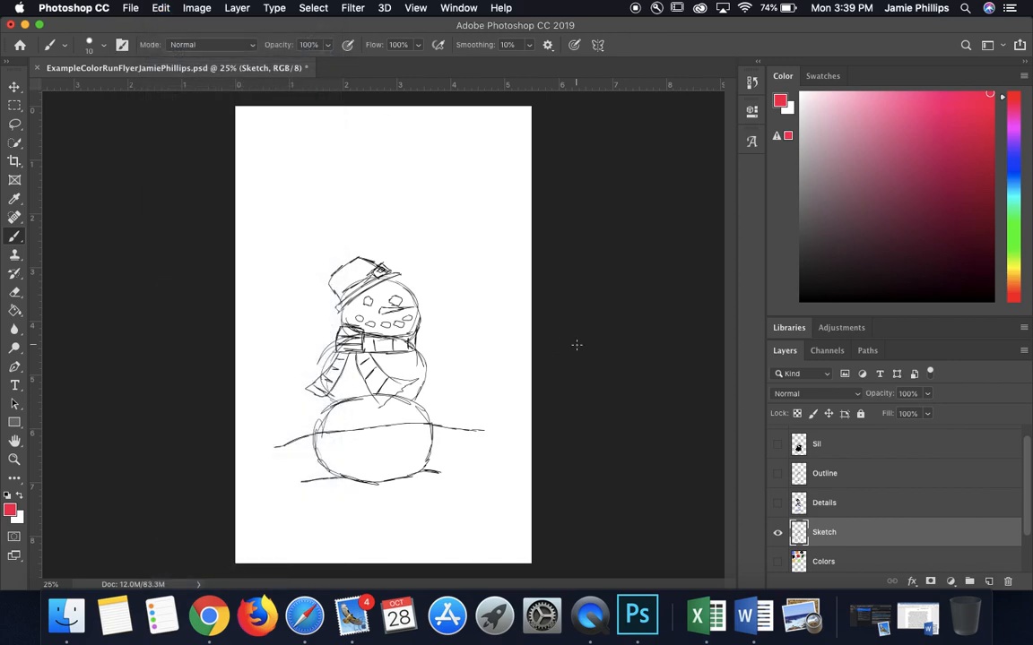
Step: Hide the Sketch layer
click(778, 534)
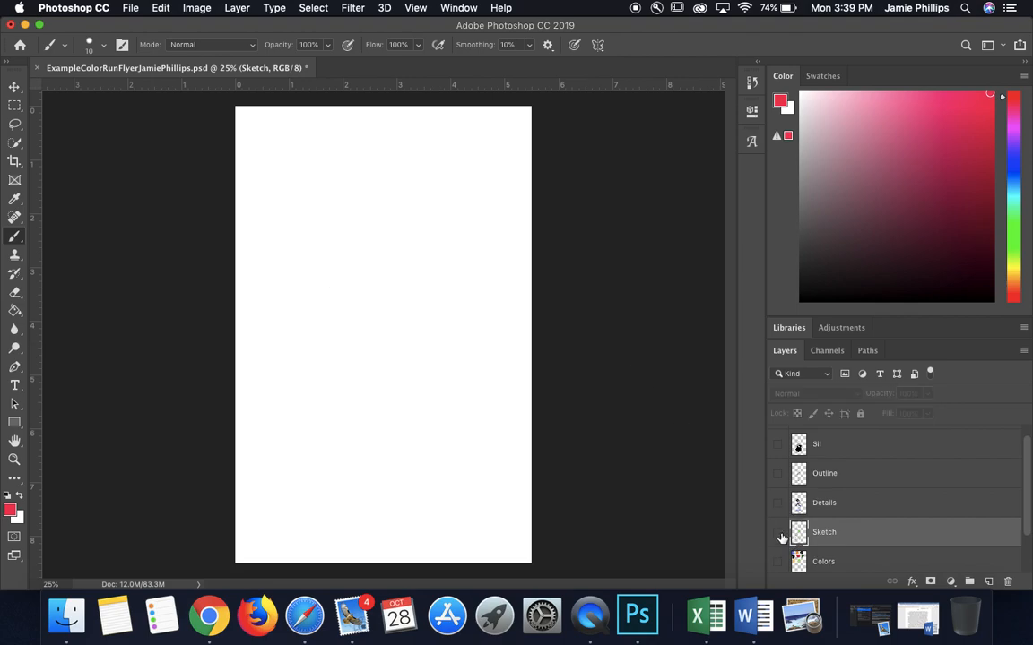
Step: Show the Sketch and Outline layers together with the Details layer hidden, and select the Outline layer
click(778, 533)
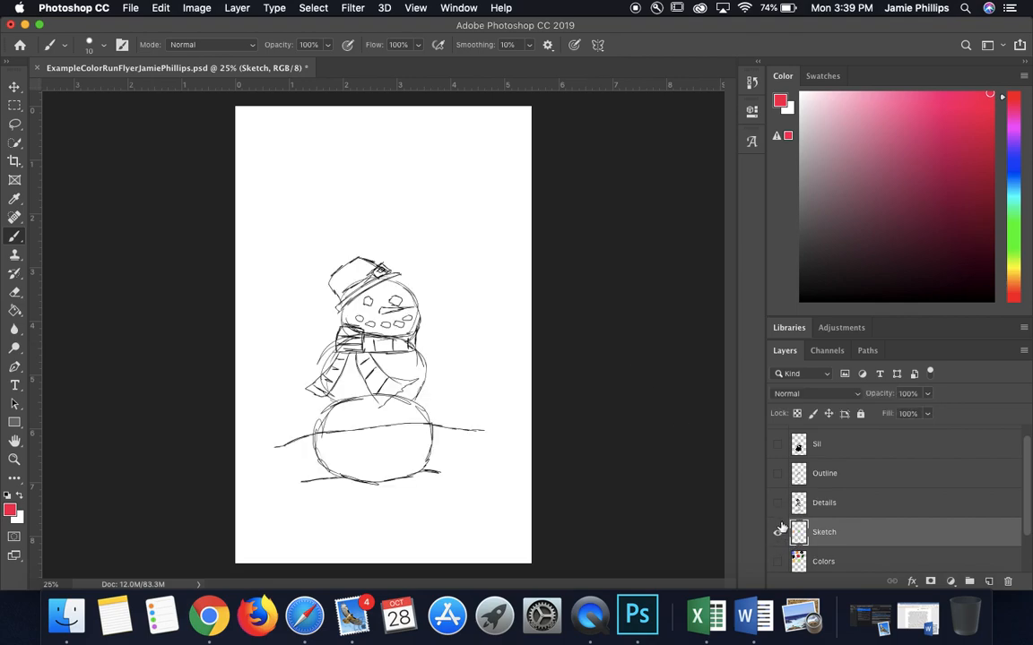
click(776, 503)
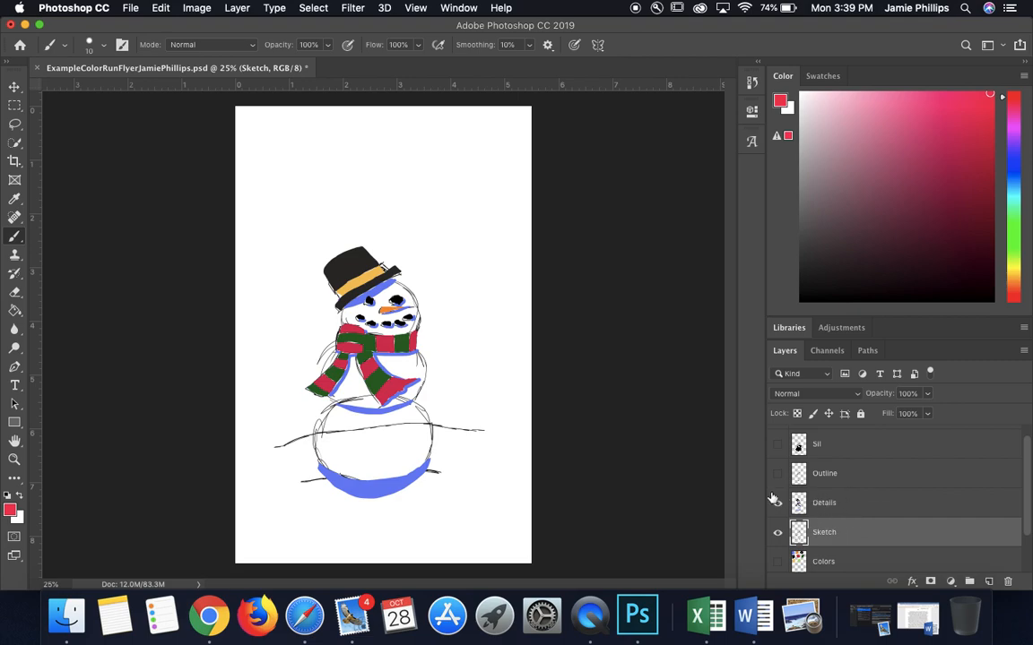
click(776, 502)
click(777, 473)
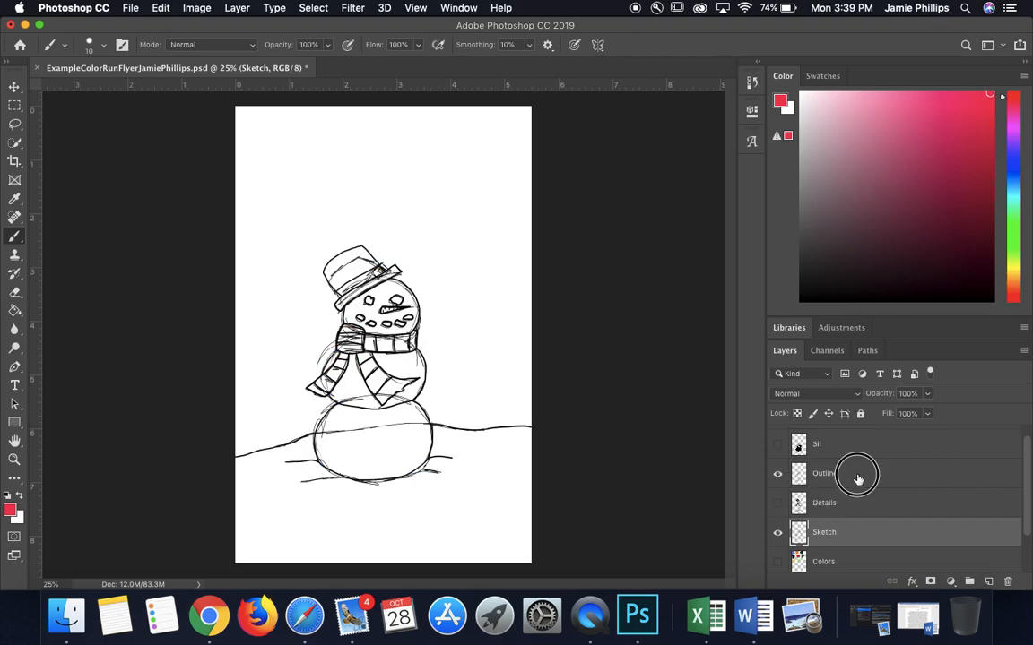
click(858, 480)
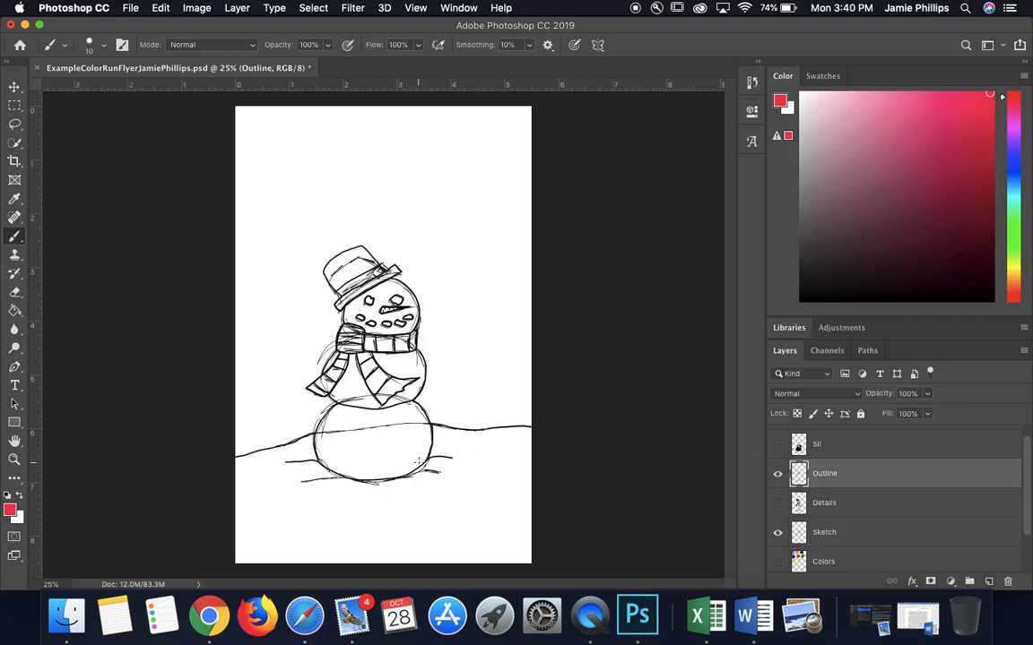
Step: Lock the Sketch layer's transparent pixels and recolor all its snowman lines red with a 188 px brush
click(869, 534)
click(797, 414)
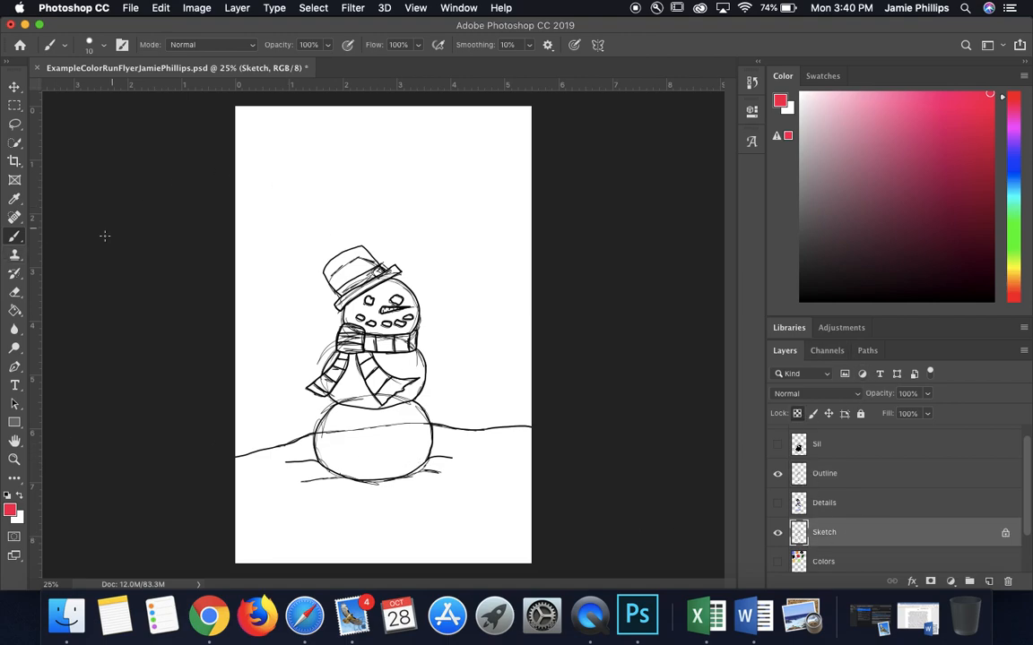
click(96, 44)
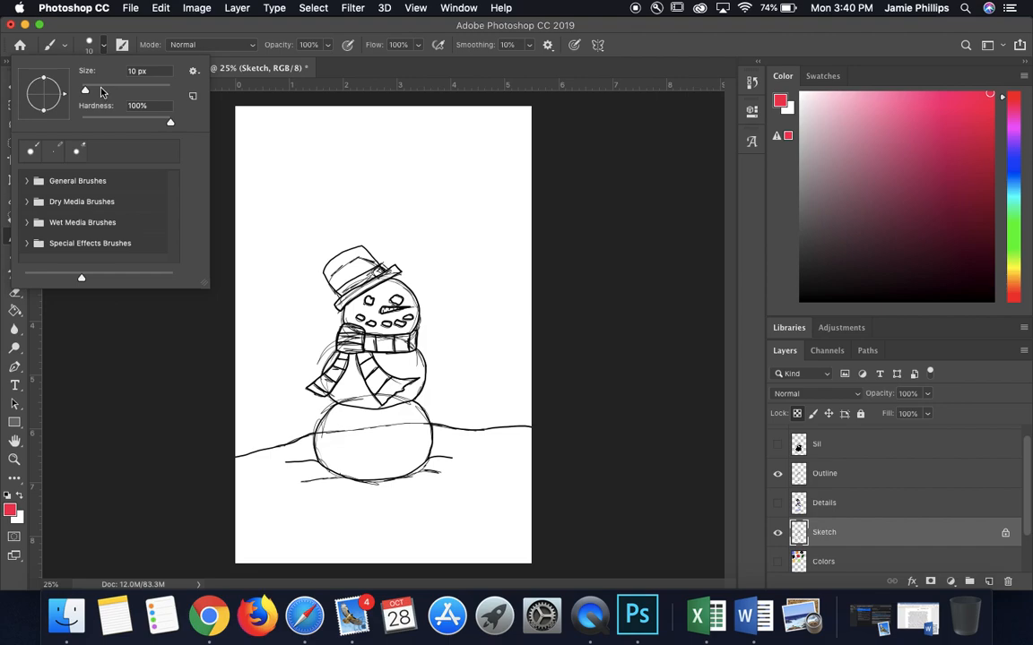
drag(120, 90, 143, 91)
click(365, 247)
mouse_move(365, 247)
mouse_down()
mouse_move(413, 251)
mouse_move(334, 367)
mouse_move(404, 350)
mouse_move(303, 466)
mouse_move(417, 396)
mouse_move(394, 442)
mouse_move(412, 474)
mouse_move(454, 433)
mouse_up()
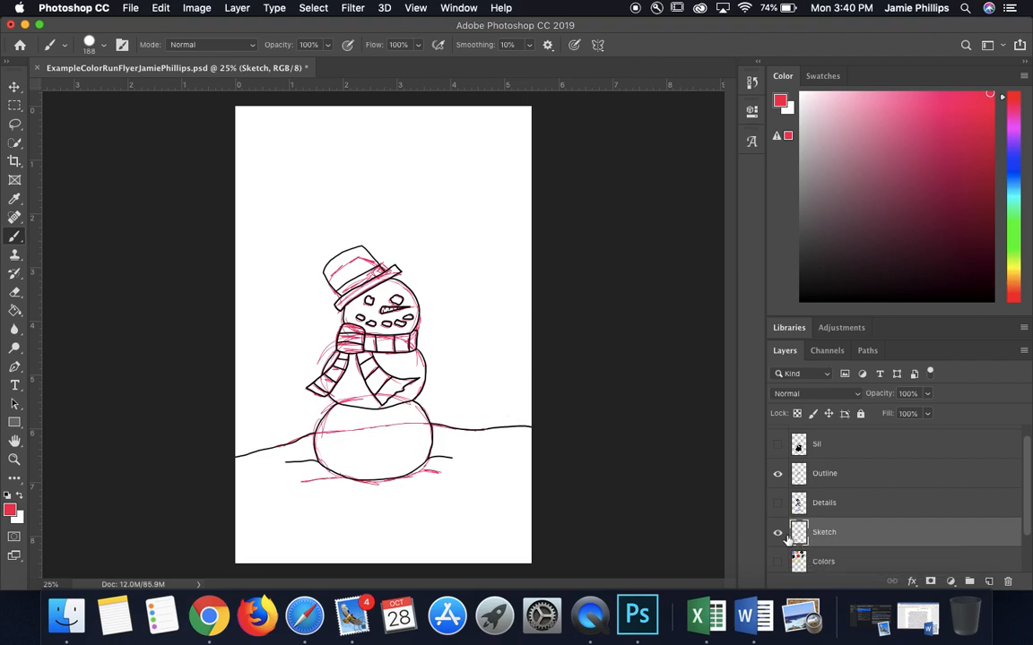
Step: Hide the Outline layer, reset the foreground and background colors to default, and set the brush size to 6 px
click(778, 474)
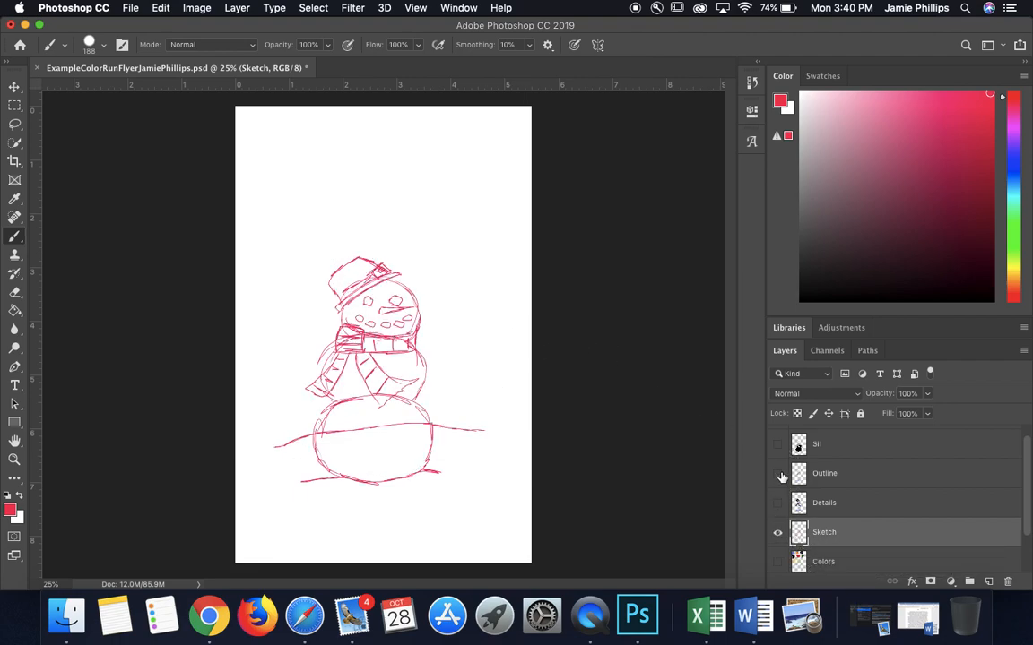
click(8, 495)
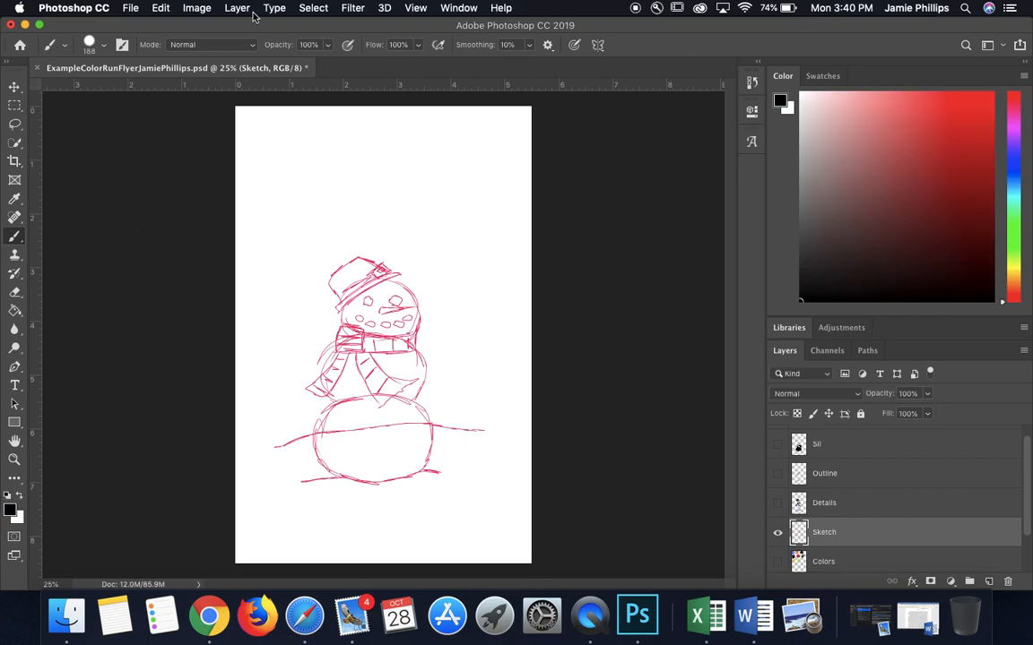
click(100, 45)
click(147, 71)
text(6)
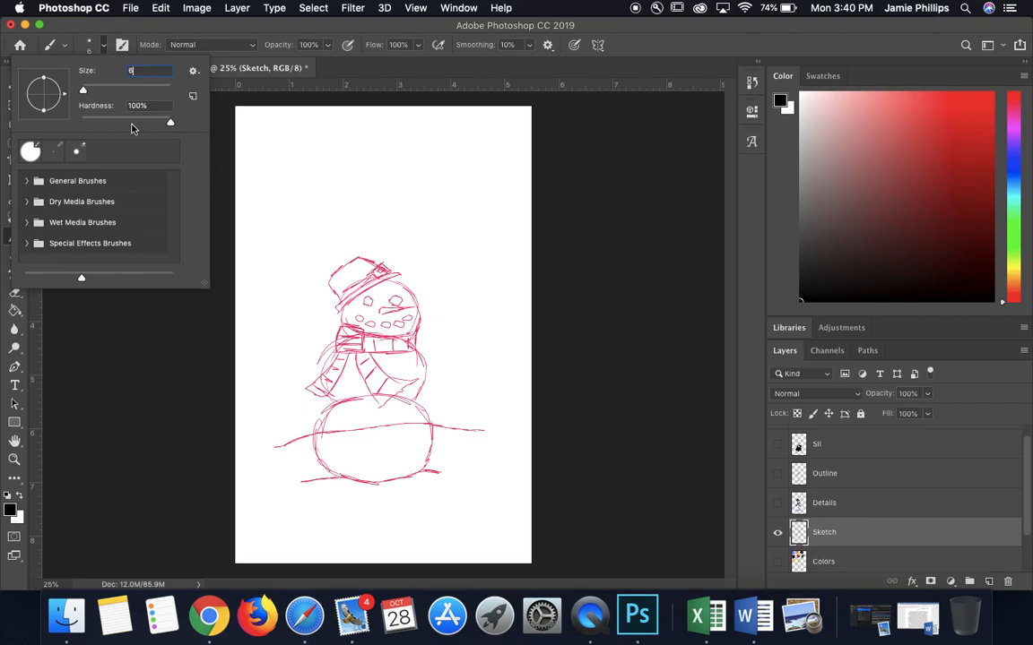
key(Return)
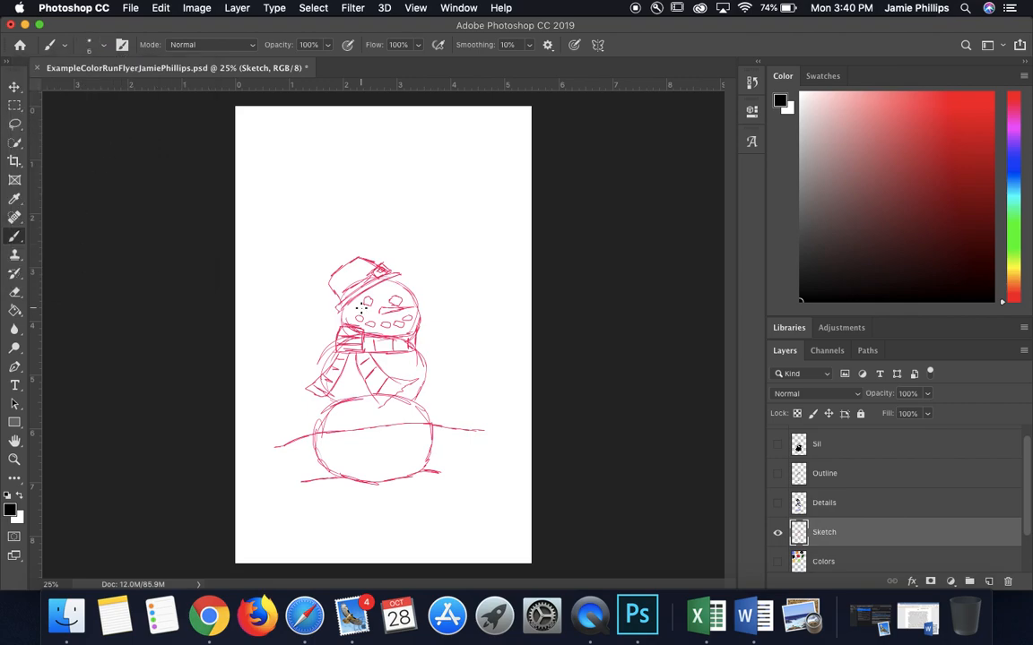
Step: Trace the lower and upper edges of the snowman's hat brim in black over the red sketch
scroll(397, 277, up, 10)
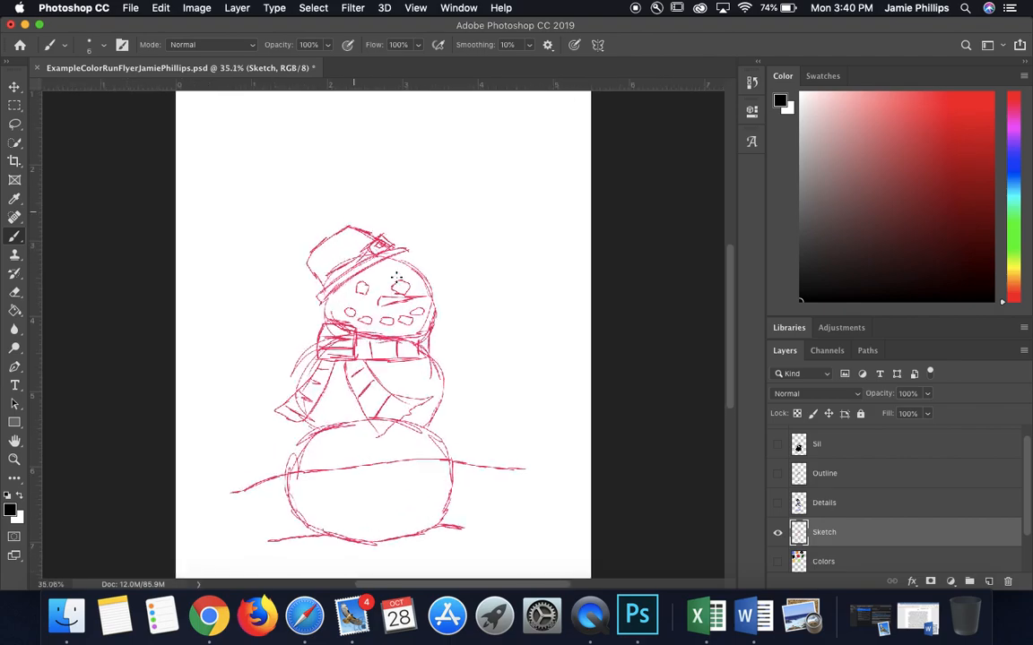
scroll(396, 279, up, 5)
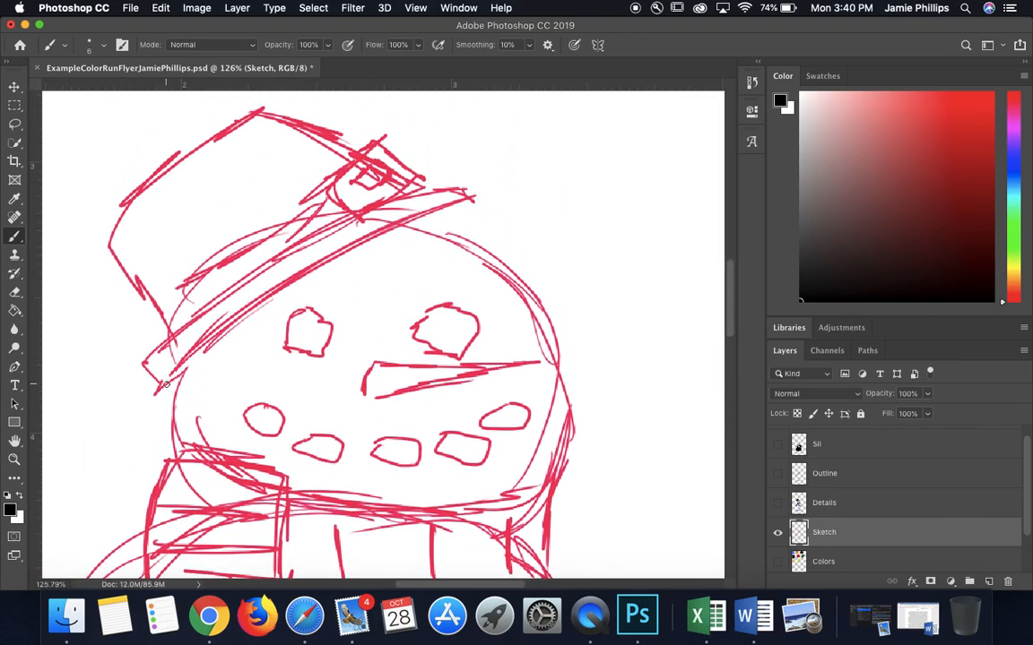
mouse_move(158, 389)
mouse_down()
mouse_move(314, 264)
mouse_move(472, 197)
mouse_up()
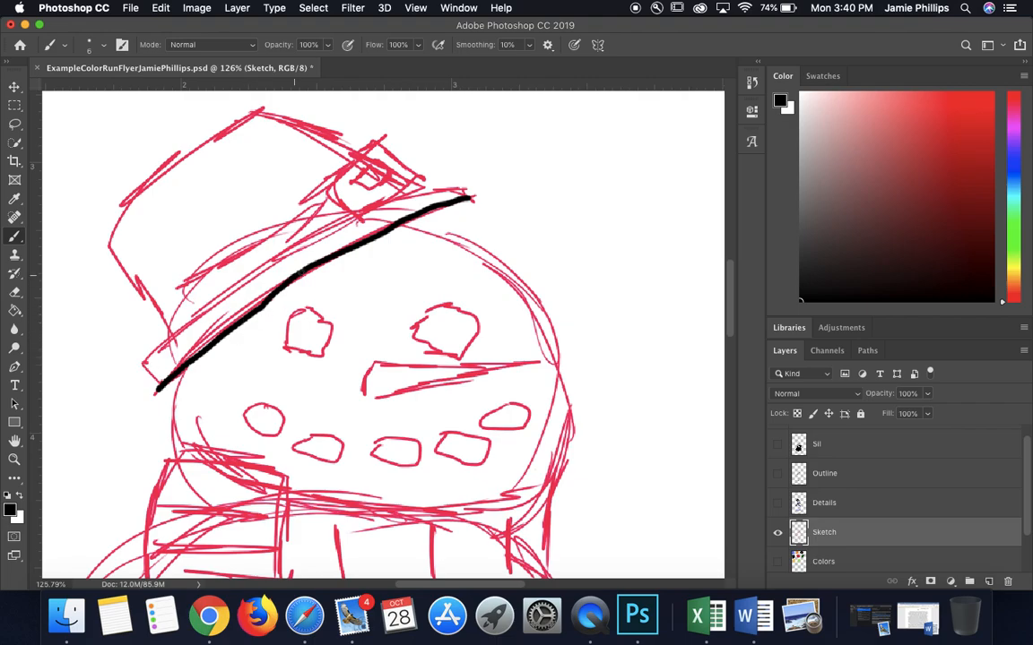
mouse_move(143, 362)
mouse_down()
mouse_move(316, 234)
mouse_move(412, 183)
mouse_up()
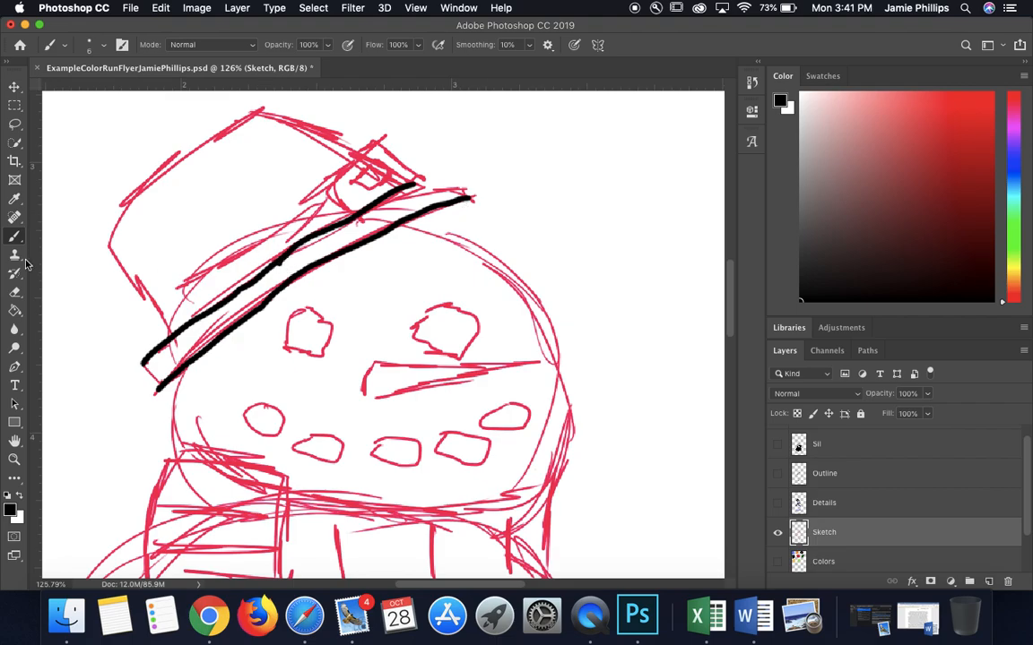
click(15, 292)
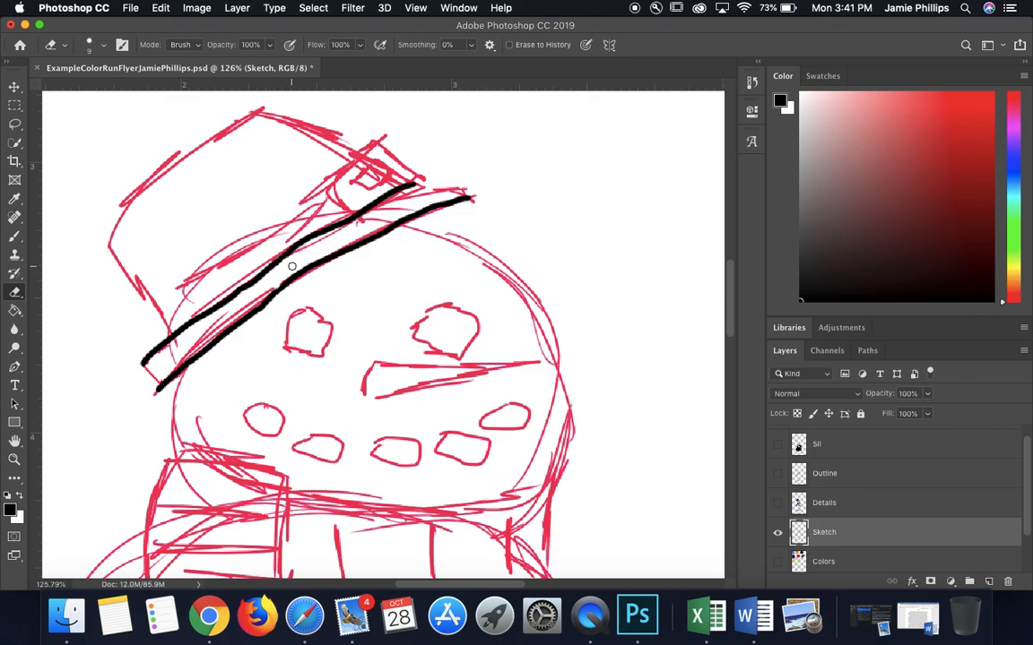
click(14, 236)
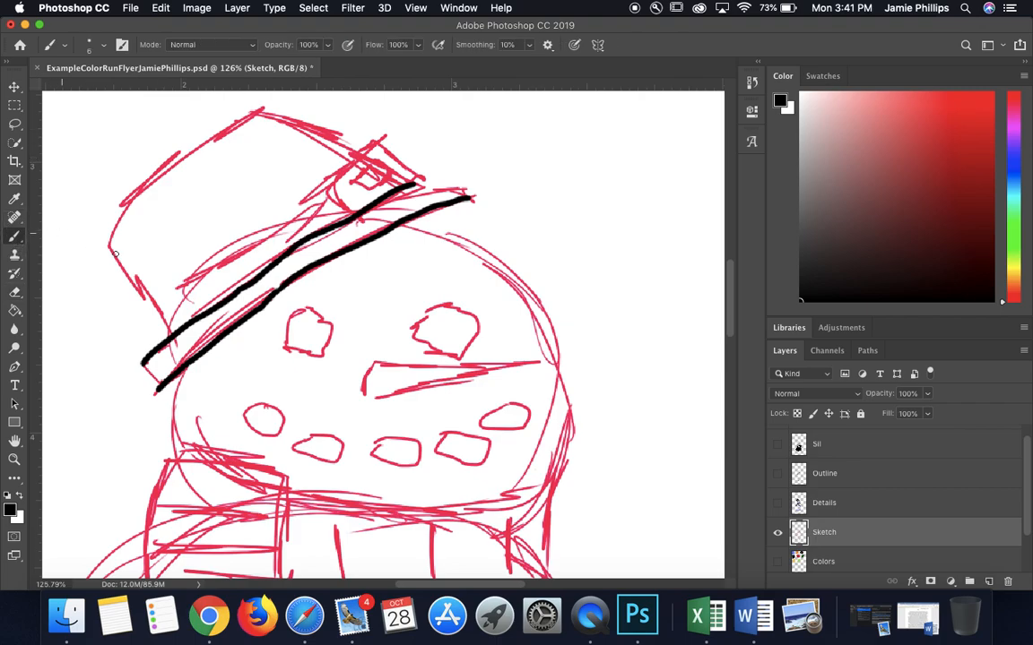
Step: Trace the hat's crown and square buckle in black, and close both ends of the brim
mouse_move(169, 337)
mouse_down()
mouse_move(108, 243)
mouse_move(138, 194)
mouse_move(258, 115)
mouse_move(329, 122)
mouse_move(356, 154)
mouse_up()
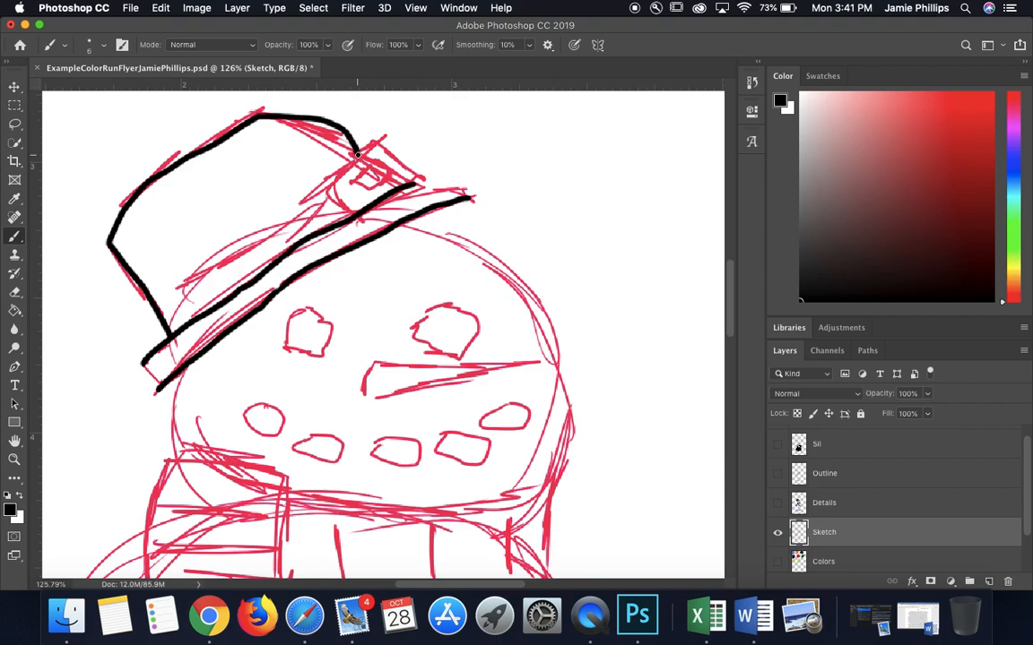
key(super+z)
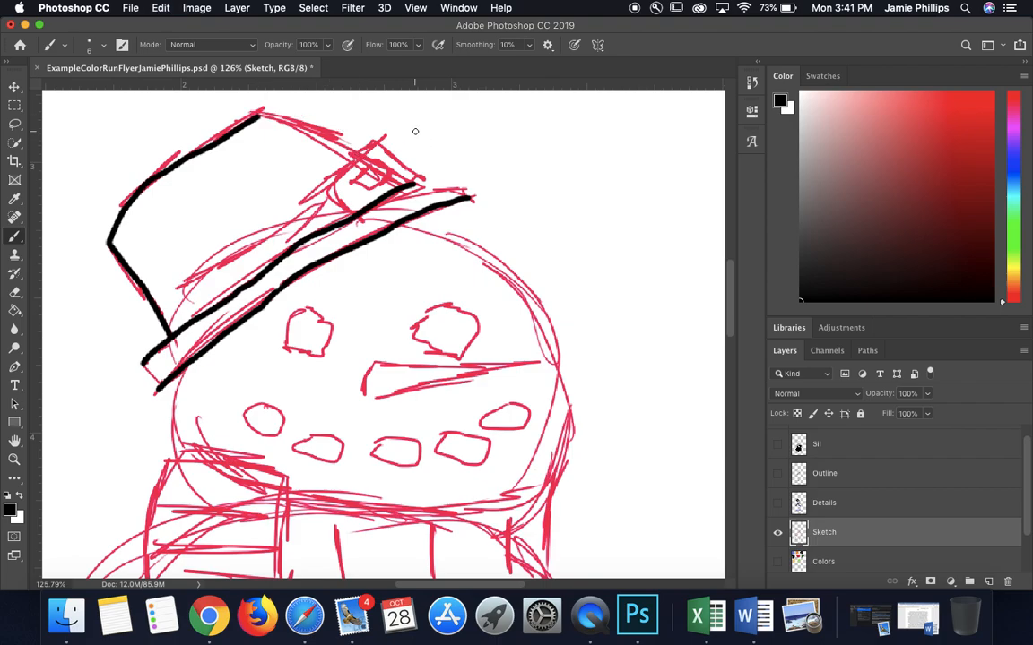
mouse_move(258, 116)
mouse_down()
mouse_move(352, 157)
mouse_move(332, 185)
mouse_move(373, 145)
mouse_move(420, 182)
mouse_up()
mouse_move(332, 187)
mouse_down()
mouse_move(354, 215)
mouse_move(380, 158)
mouse_move(366, 161)
mouse_move(357, 179)
mouse_move(408, 179)
mouse_up()
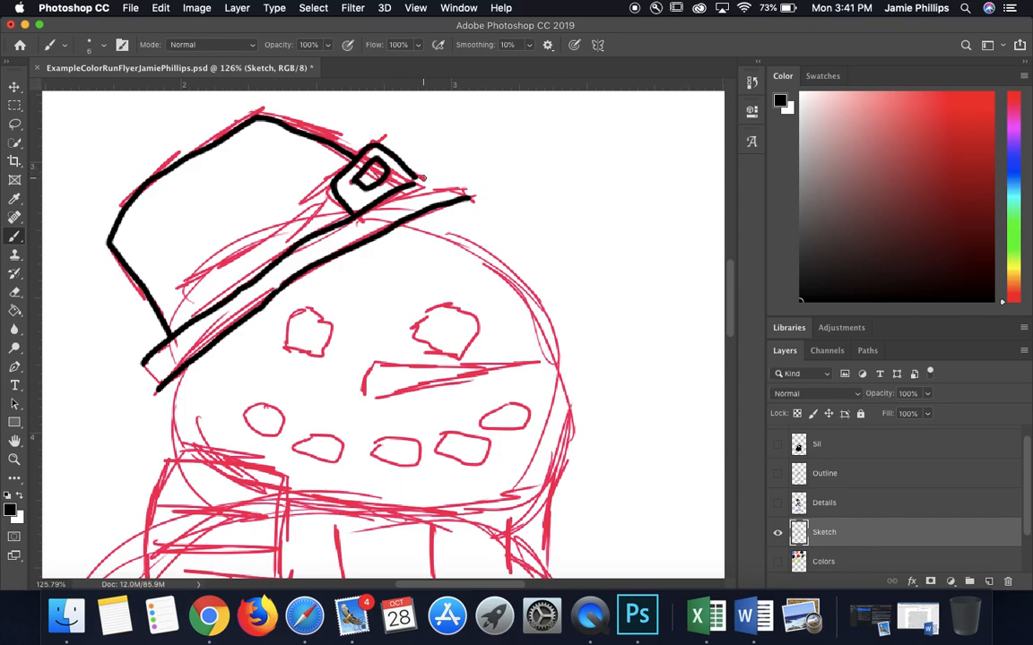
drag(412, 179, 464, 197)
drag(145, 364, 158, 387)
scroll(384, 366, down, 2)
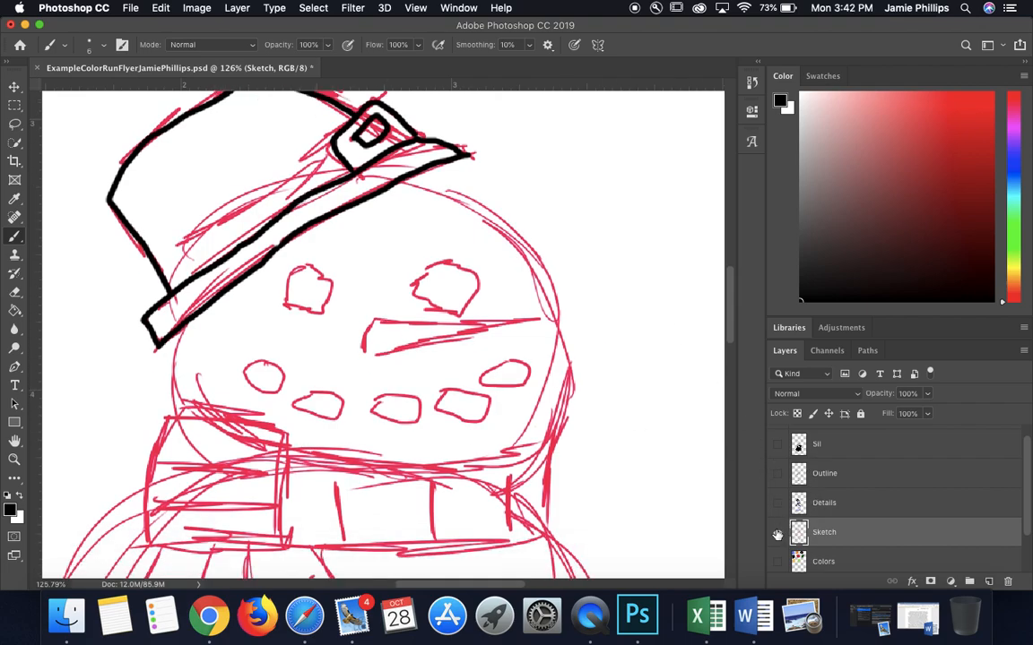
Step: Check the tracing by toggling the Sketch layer's visibility, and erase across the lower end of the hat brim
click(778, 533)
click(779, 532)
click(16, 293)
mouse_move(179, 266)
mouse_down()
mouse_move(164, 303)
mouse_move(169, 327)
mouse_move(203, 319)
mouse_move(177, 349)
mouse_up()
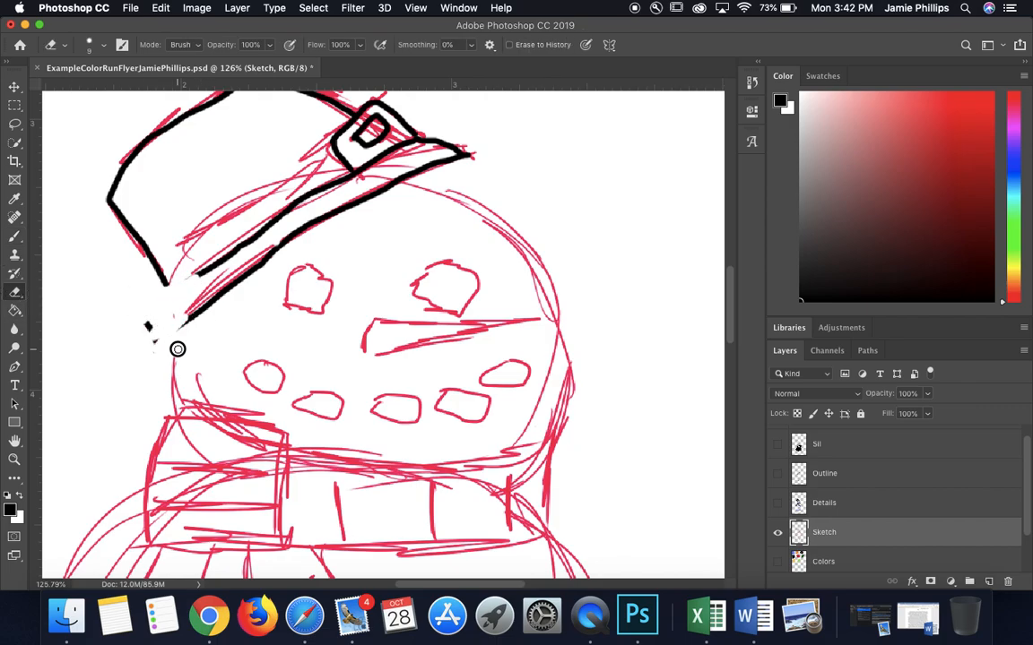
Step: Undo the erasing and all the black hat tracing on the Sketch layer
click(158, 8)
click(168, 27)
key(super+z)
key(super+z)
key(super+z)
key(super+z)
key(super+z)
key(super+z)
key(super+z)
key(super+z)
key(super+z)
key(super+z)
key(super+z)
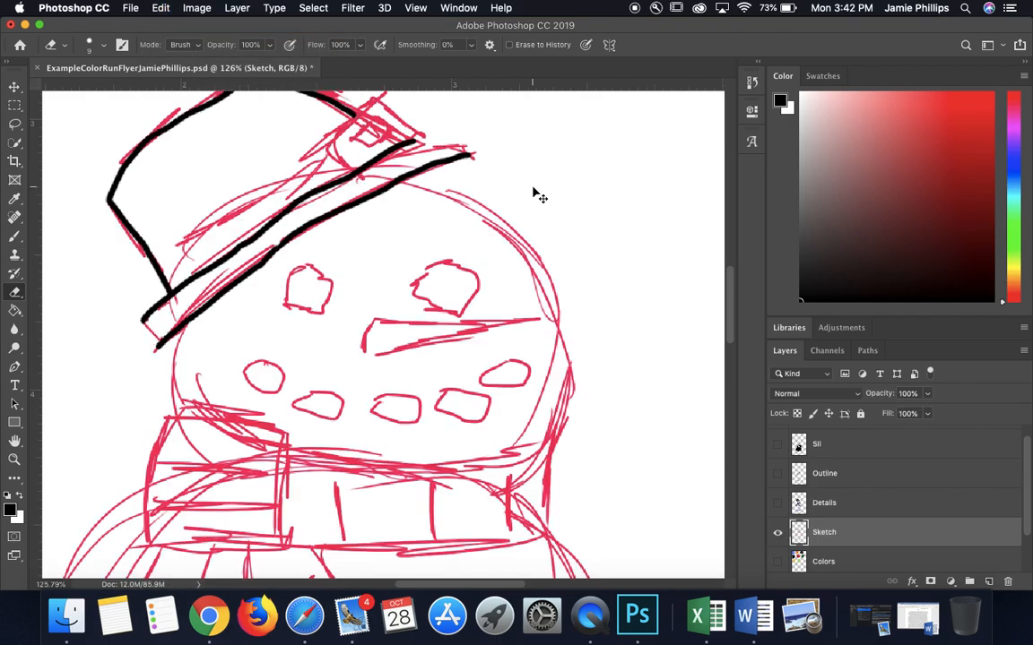
key(super+z)
key(super+z)
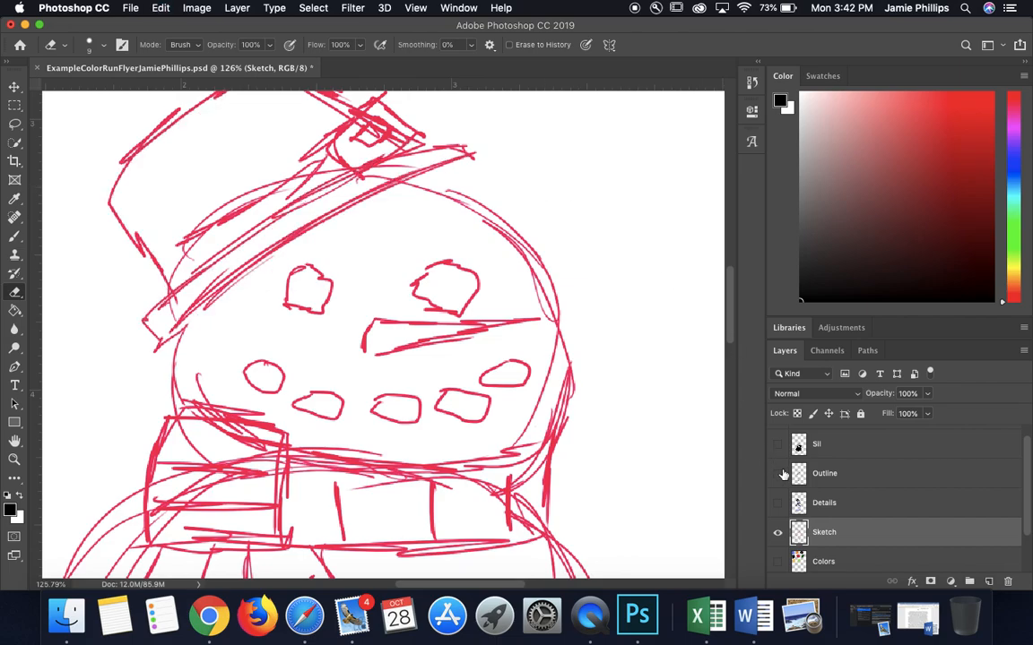
Step: Show and select the Outline layer, and hide the Sketch layer
click(777, 473)
click(843, 477)
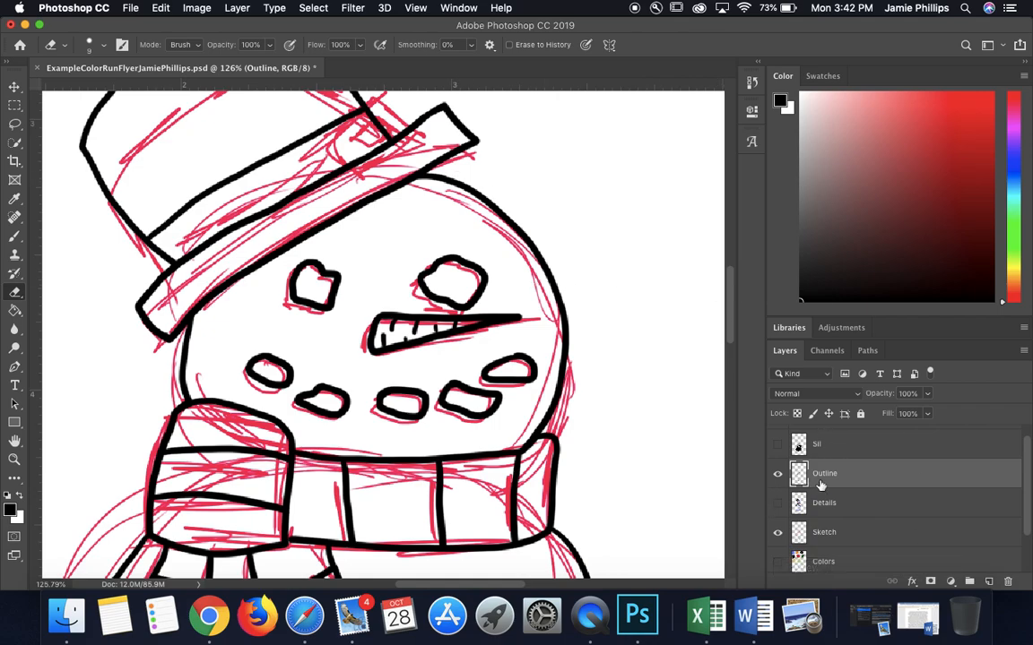
click(777, 534)
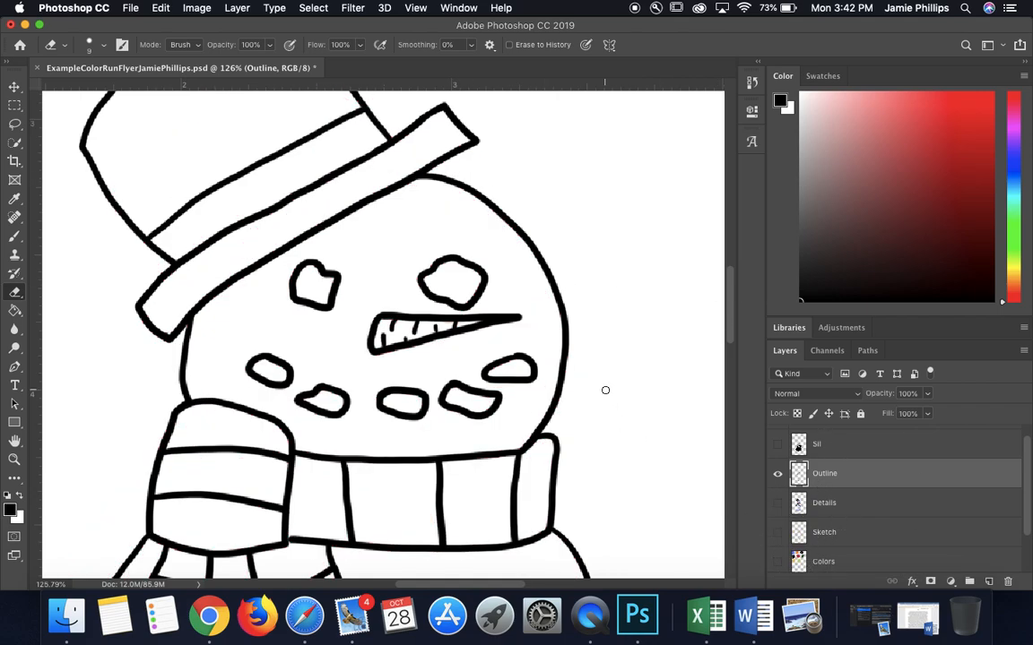
Step: Examine the finished snowman outline on the whole flyer canvas
scroll(605, 390, down, 6)
scroll(605, 390, down, 3)
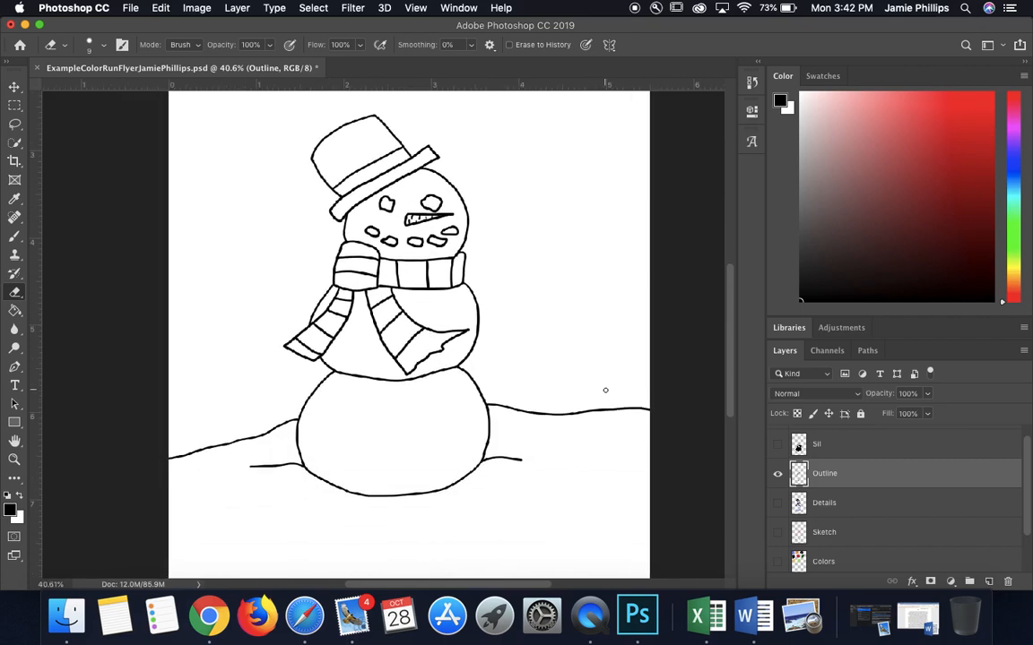
scroll(493, 306, up, 3)
scroll(488, 307, right, 2)
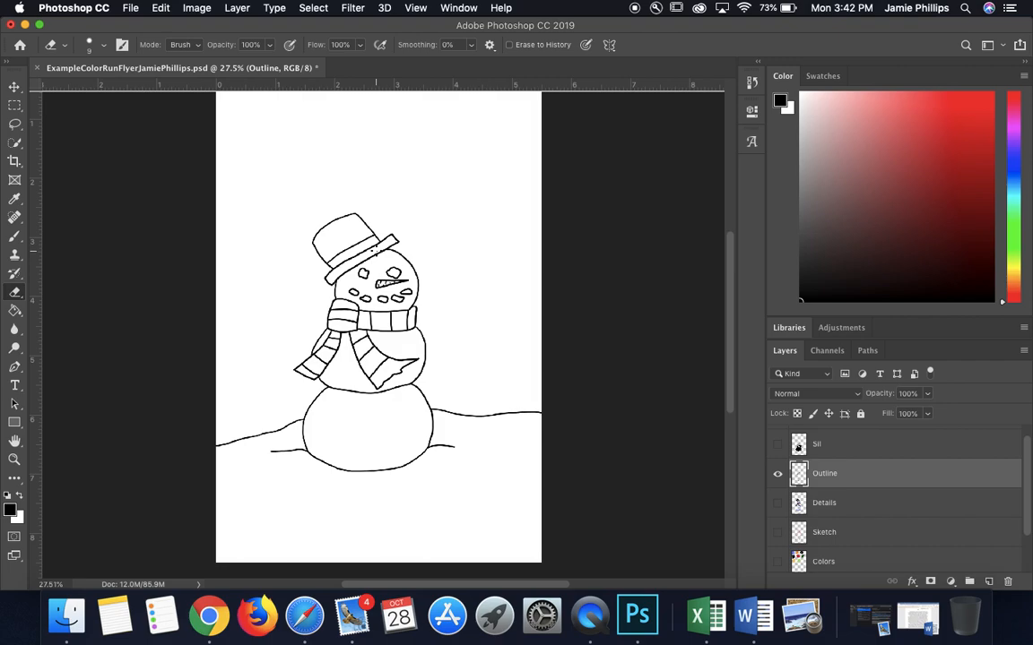
scroll(508, 307, up, 3)
scroll(507, 306, right, 1)
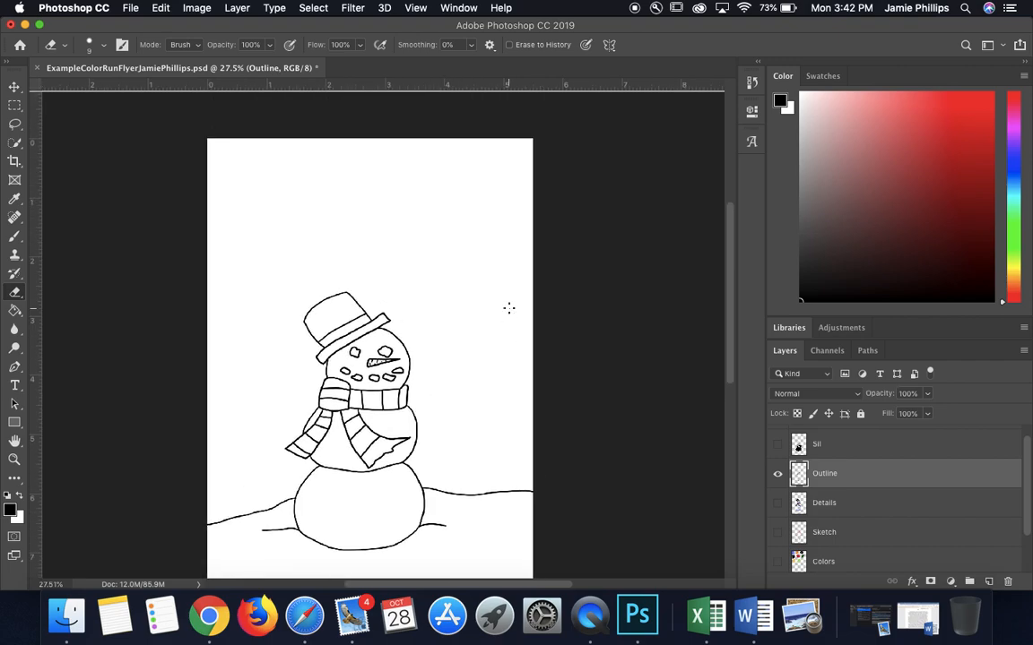
scroll(507, 307, down, 3)
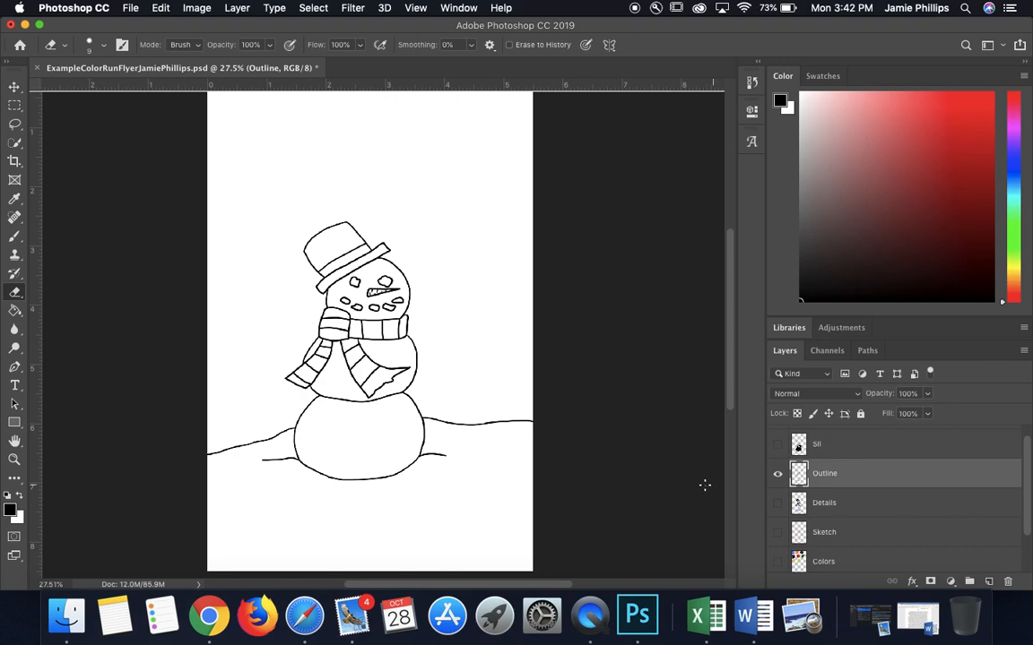